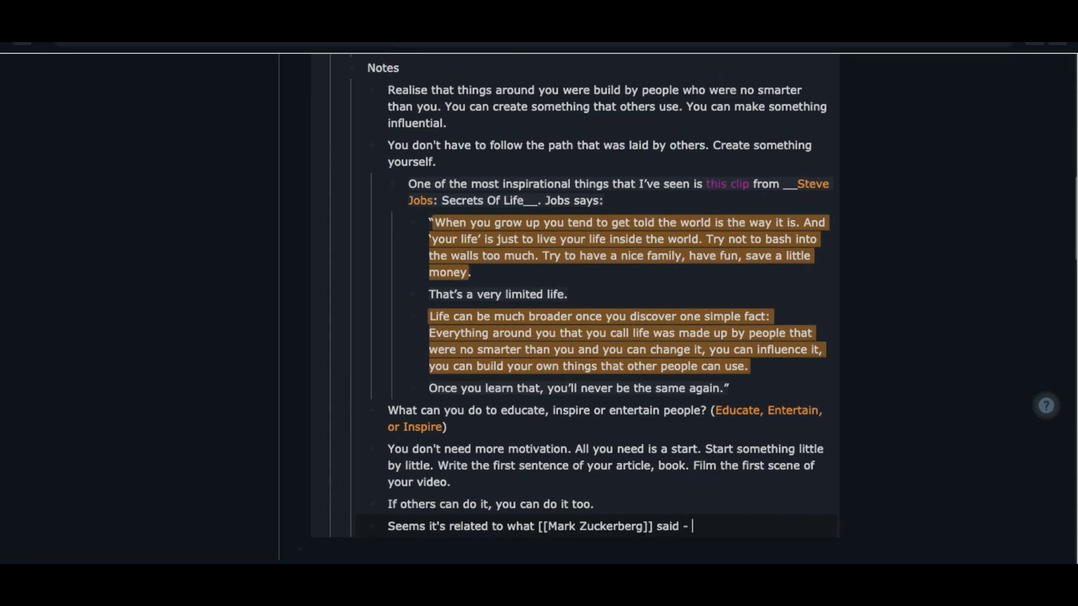
type("ideas d")
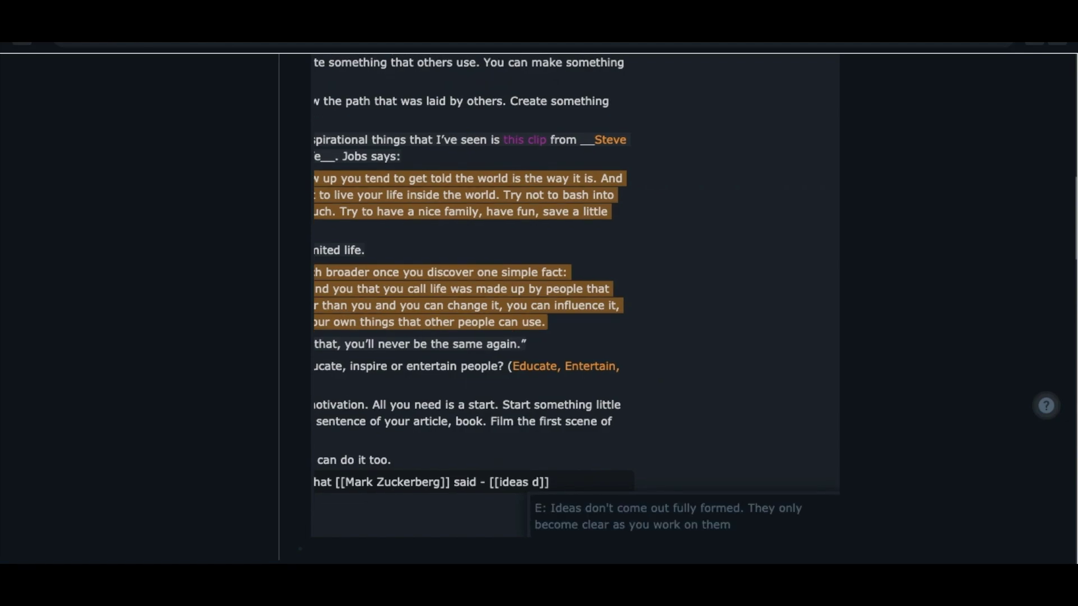
- Link the Zuckerberg sentence to 'E: Ideas don't come out fully formed' and start a page embed under Output
left_click(640, 504)
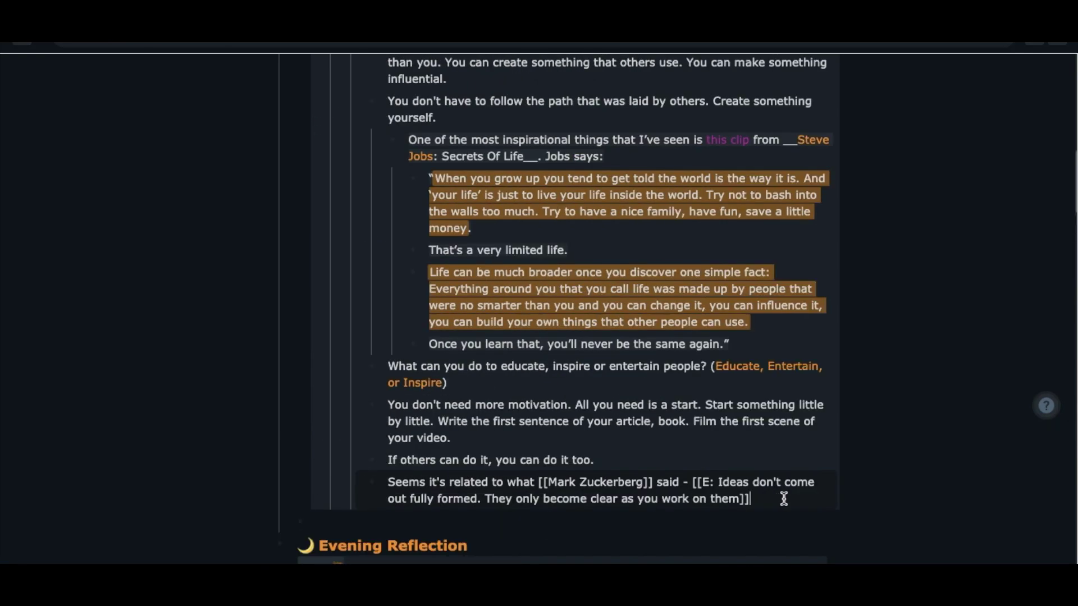
key("Return")
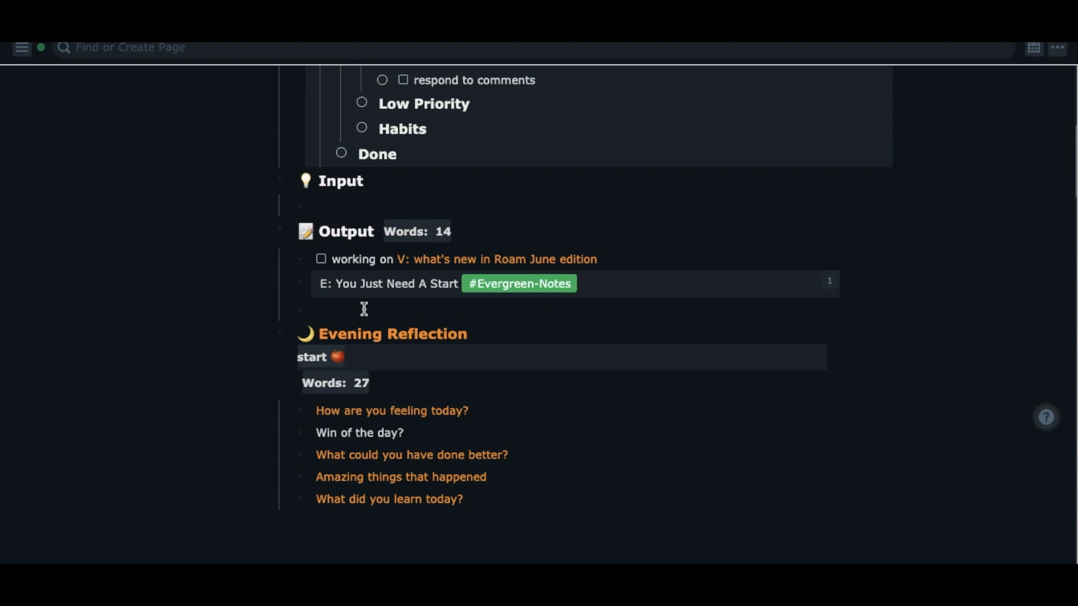
type("/bl")
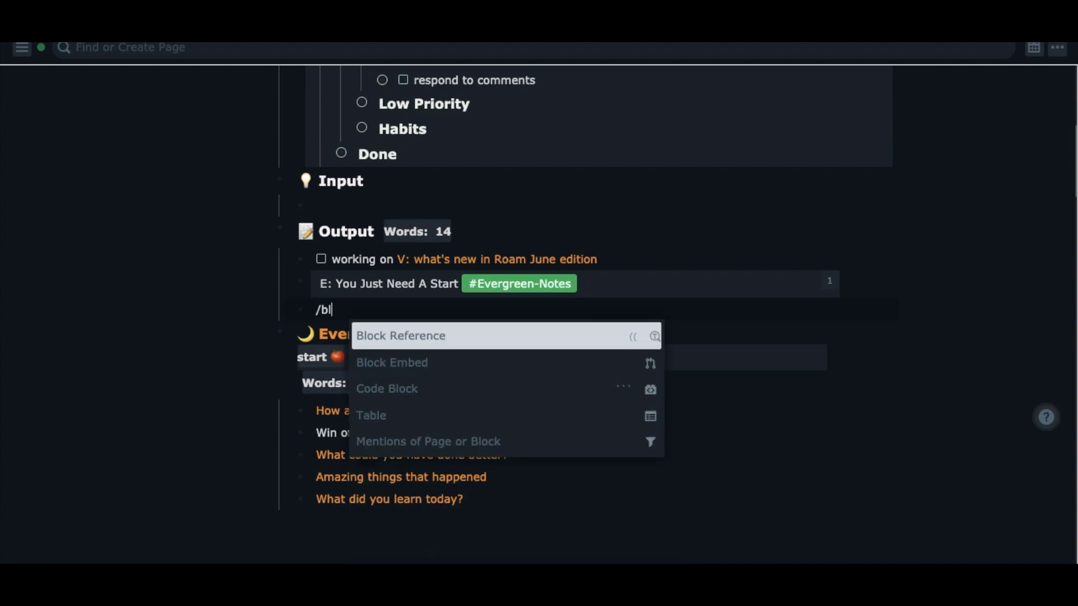
type("oc")
key("Down")
key("Return")
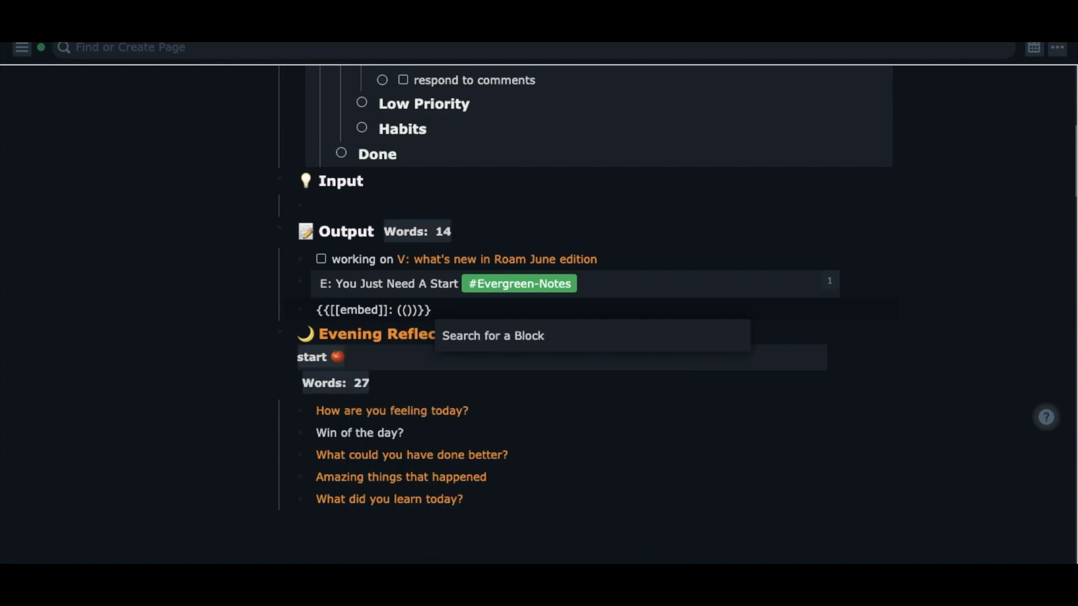
key("Escape")
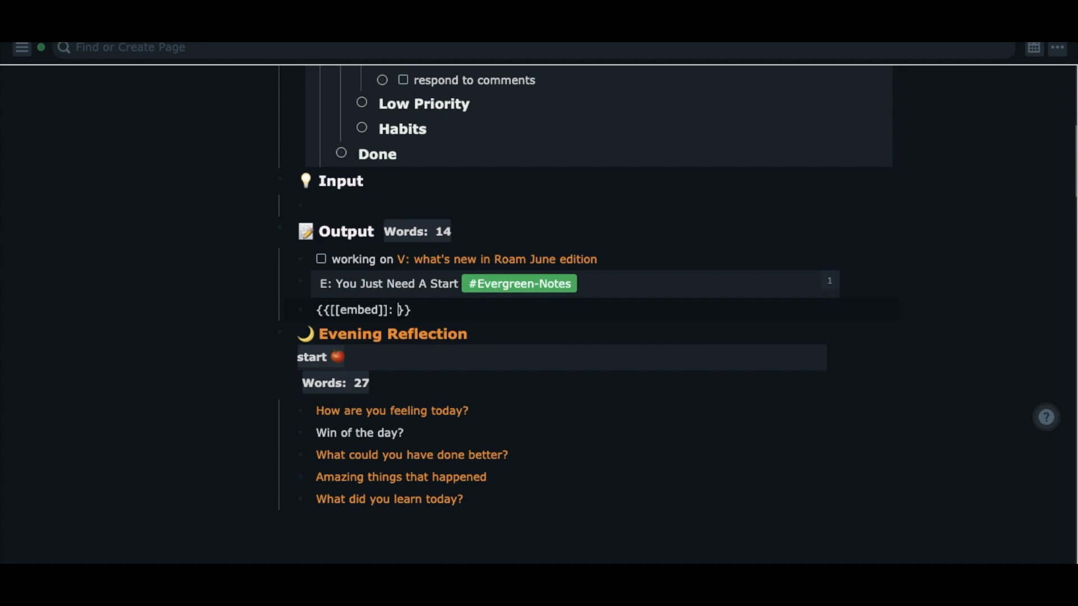
type("[[e: ")
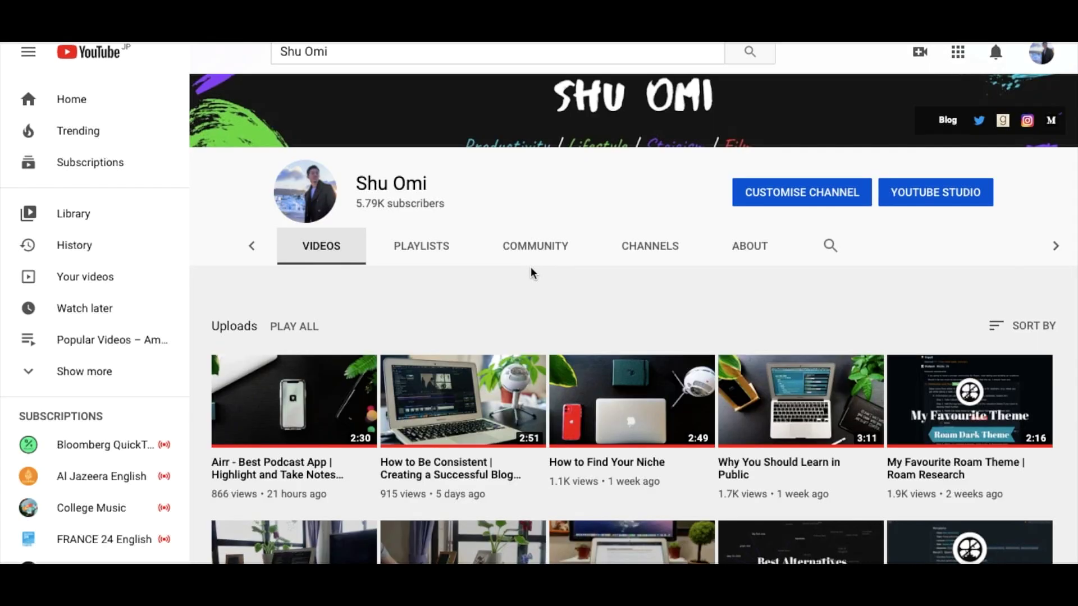
scroll(531, 272, "down", 2)
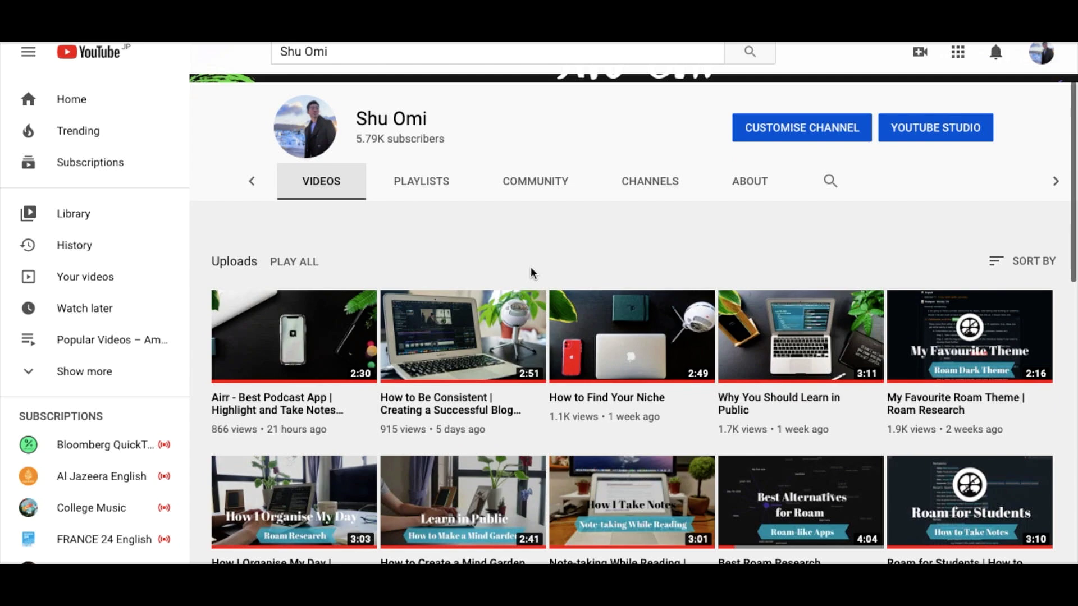
scroll(530, 266, "down", 1)
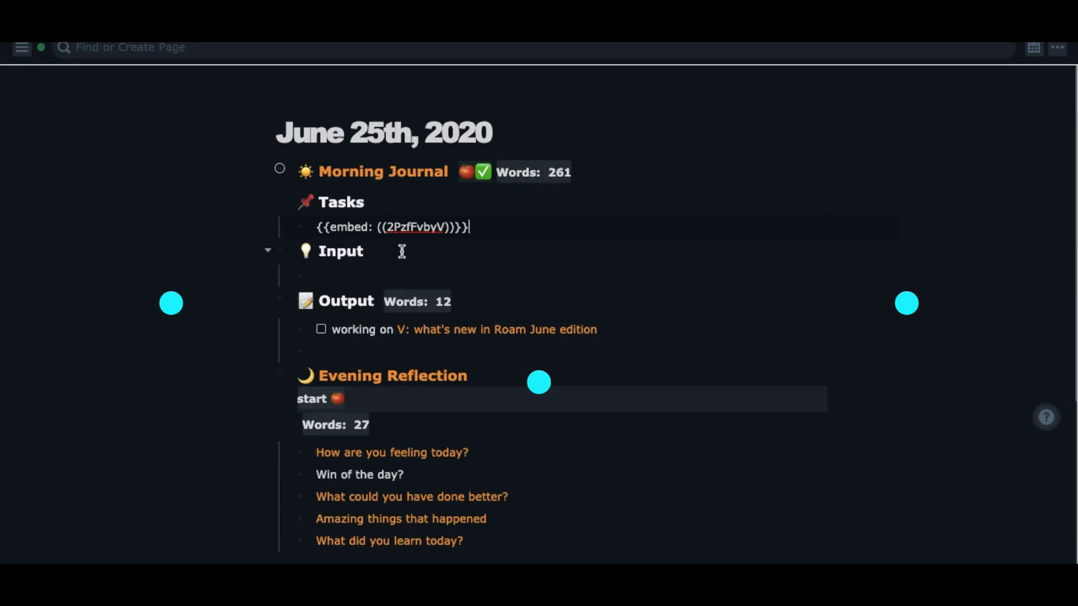
- Render the task dashboard embed under Tasks and insert a Block Embed under Output
left_click(401, 252)
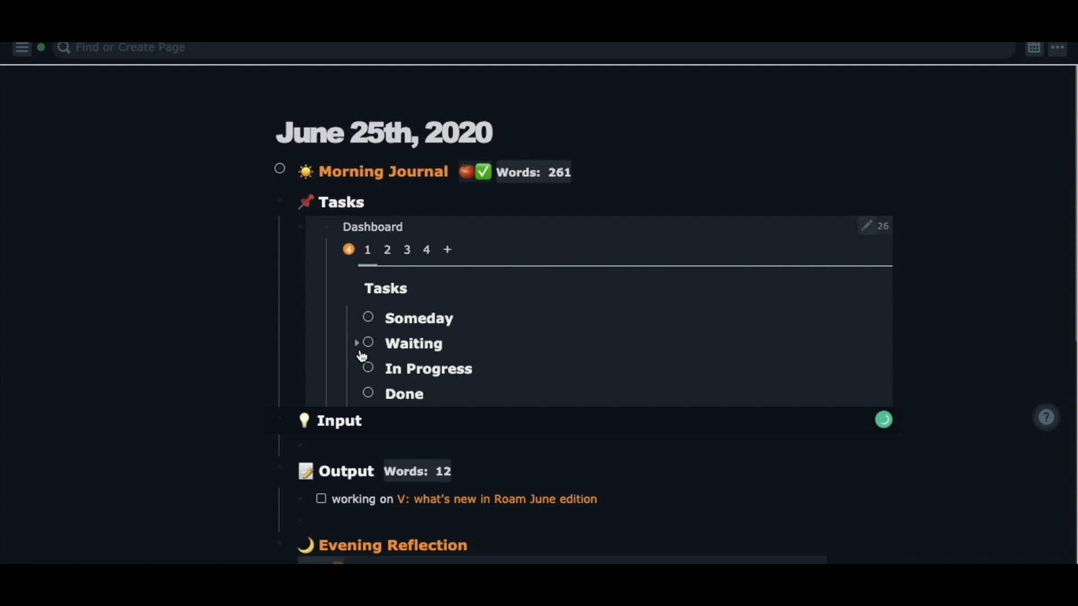
left_click(357, 369)
scroll(599, 367, "down", 5)
left_click(367, 364)
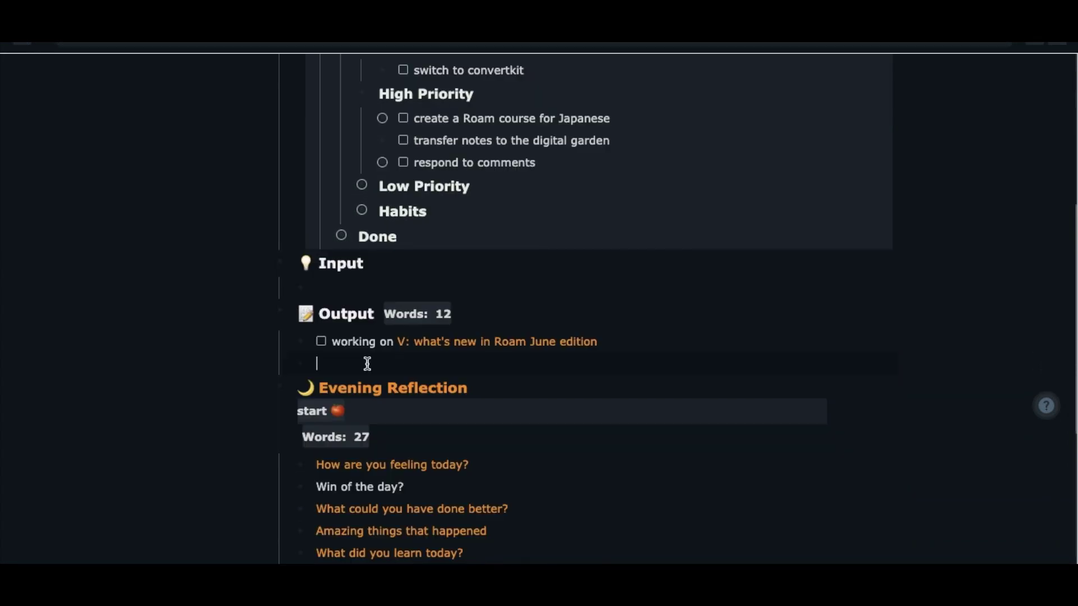
type("/bloc")
key("Down")
key("Return")
type("you")
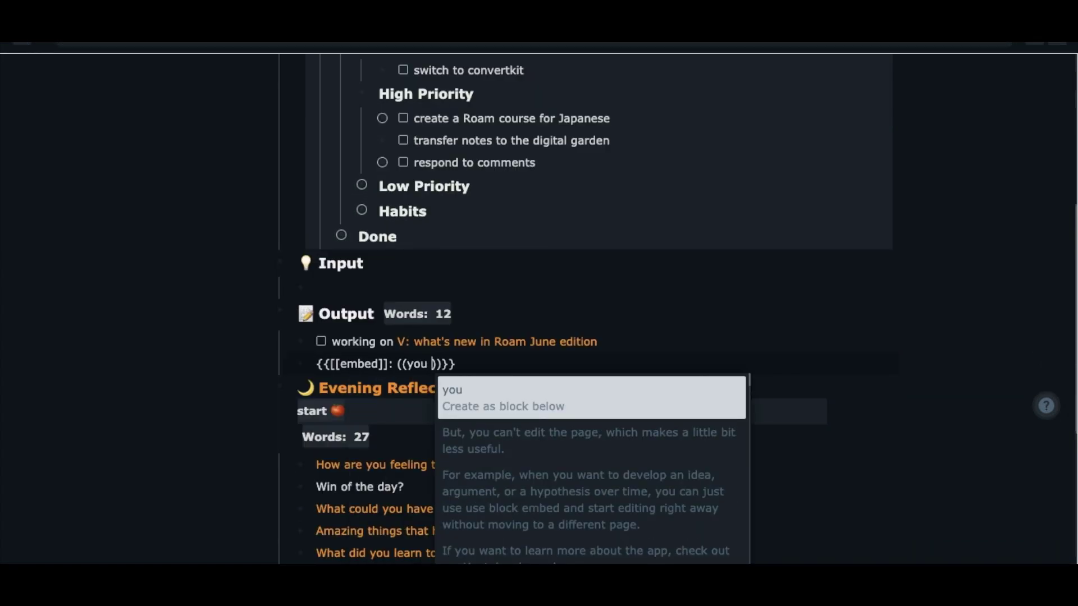
type(" just need a start")
- Embed the 'E: You Just Need A Start' note and link its Zuckerberg line to 'Ideas don't come out fully formed'
key("Down")
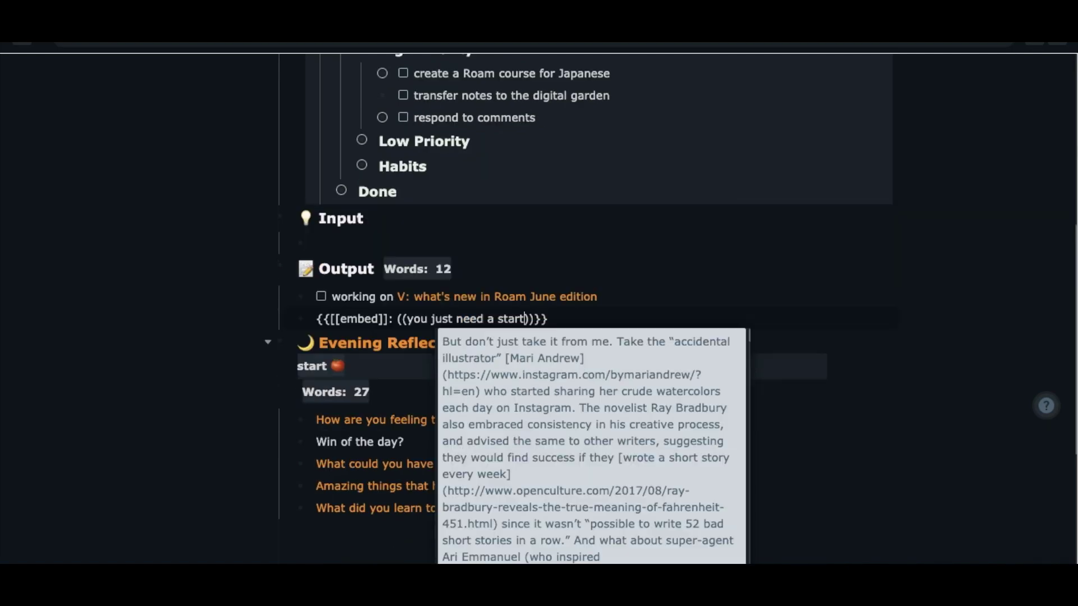
key("Down")
key("Down")
key("Down")
key("Return")
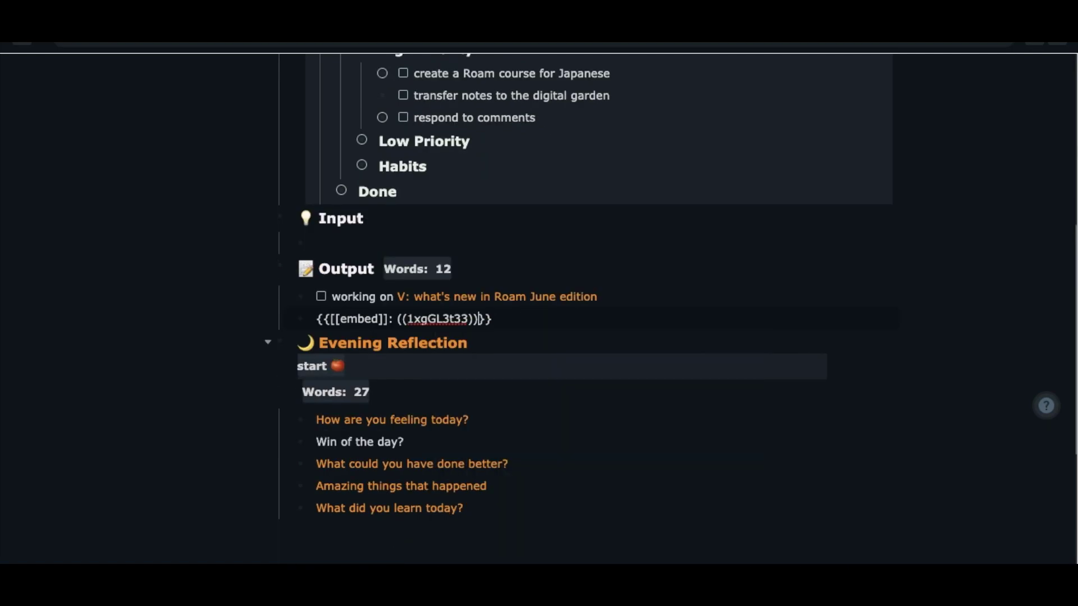
key("Escape")
scroll(182, 403, "down", 2)
scroll(542, 429, "down", 2)
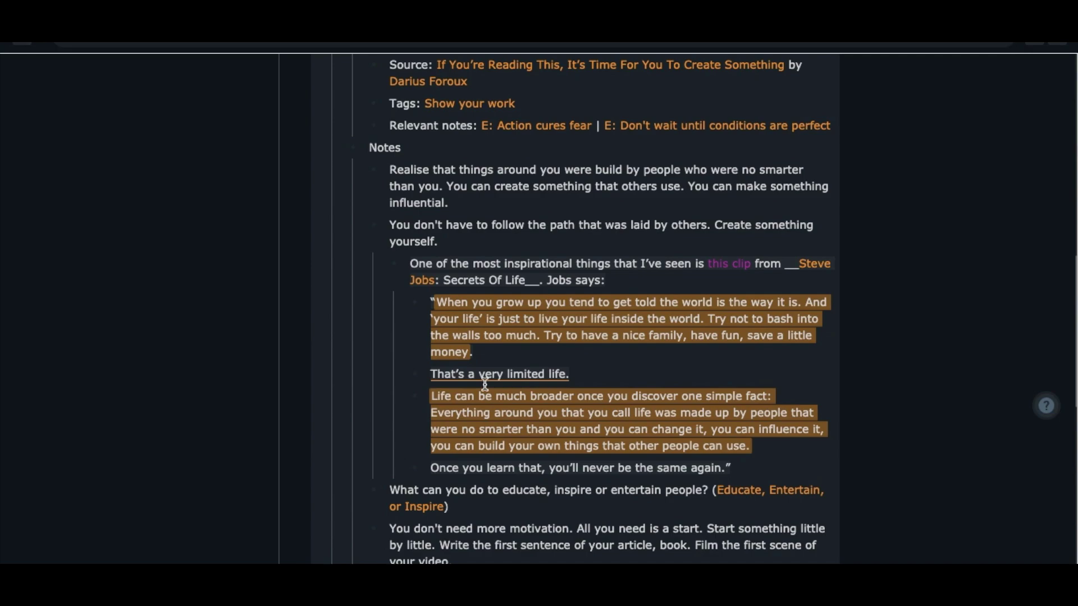
scroll(542, 428, "down", 1)
scroll(542, 428, "down", 1)
scroll(597, 451, "up", 1)
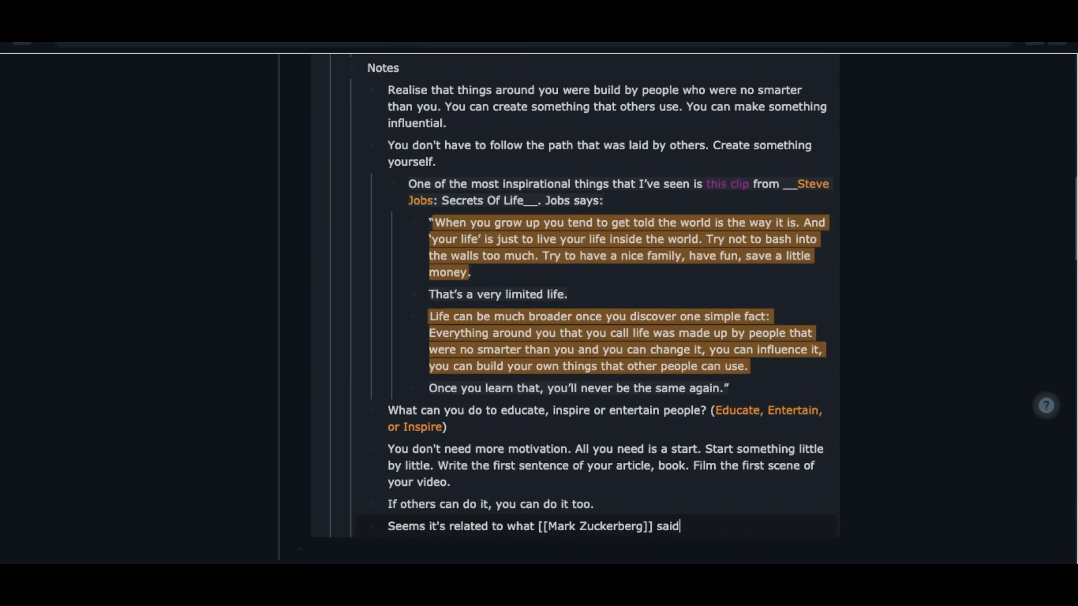
type("idea")
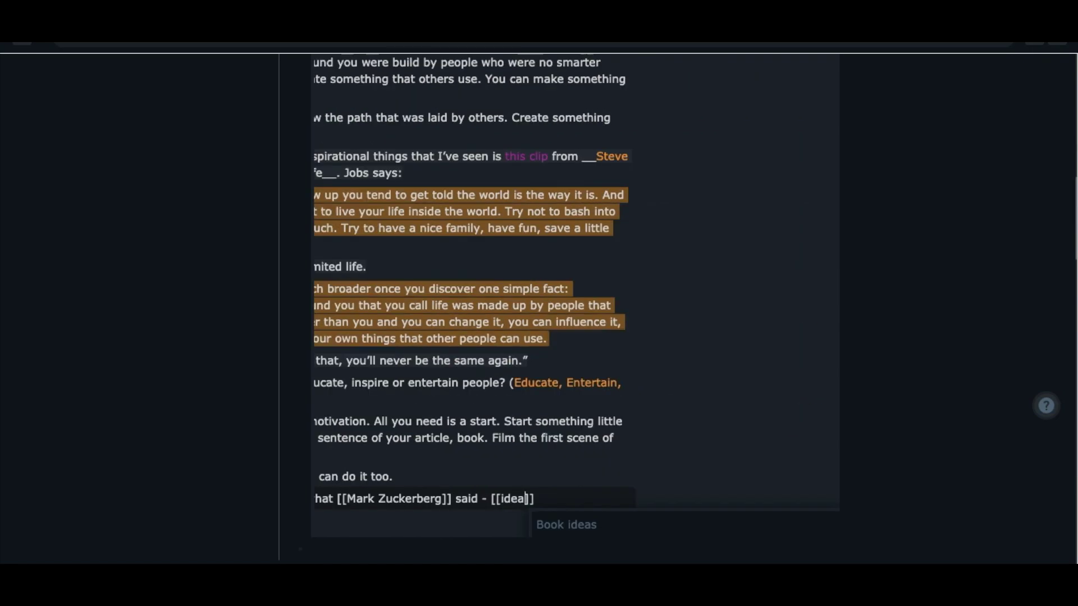
type("s d")
left_click(659, 513)
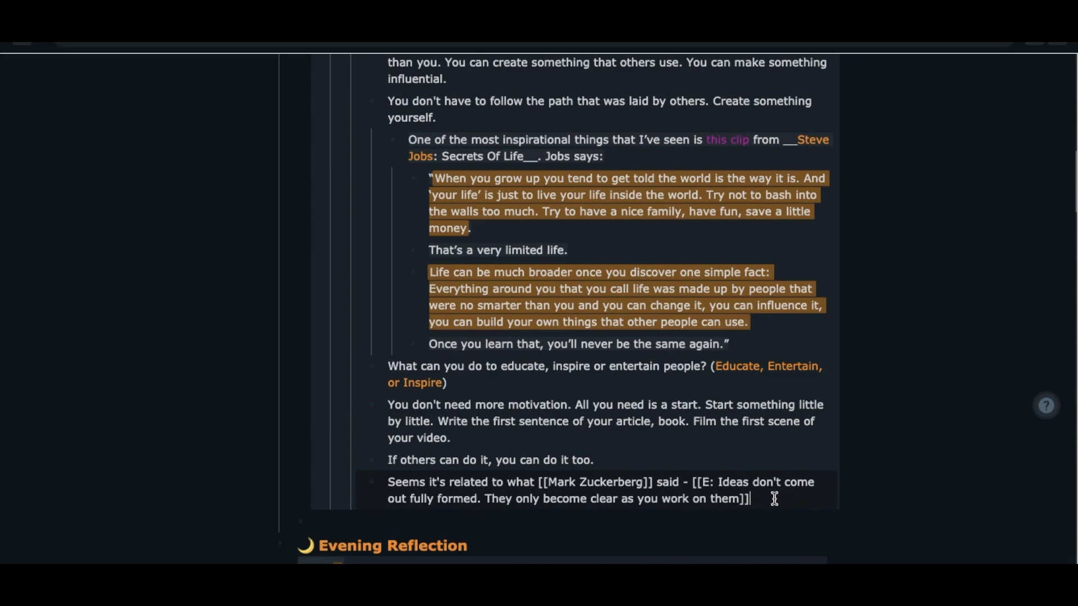
- Embed the 'E: Difficult experiences are the transformative ones' page under Output and expand its notes
key("Escape")
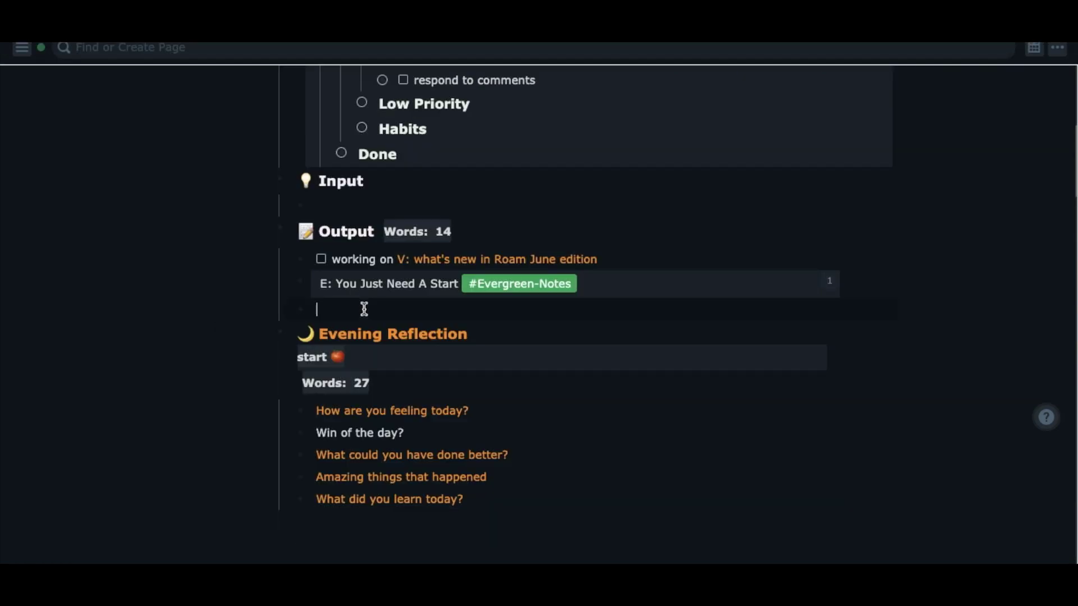
type("/bloc")
key("Down")
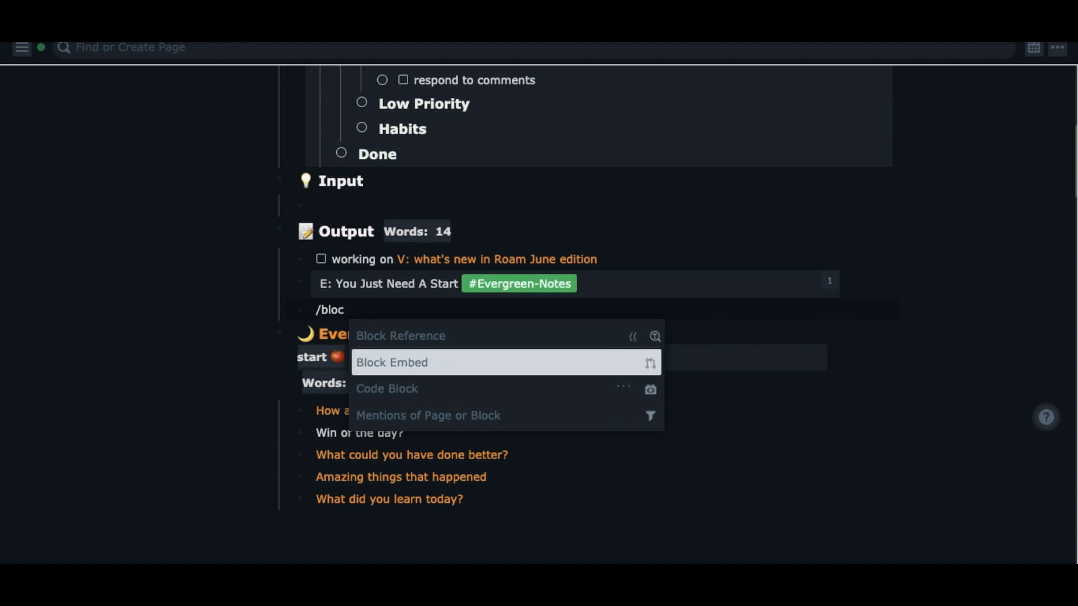
key("Return")
key("Right")
key("Right")
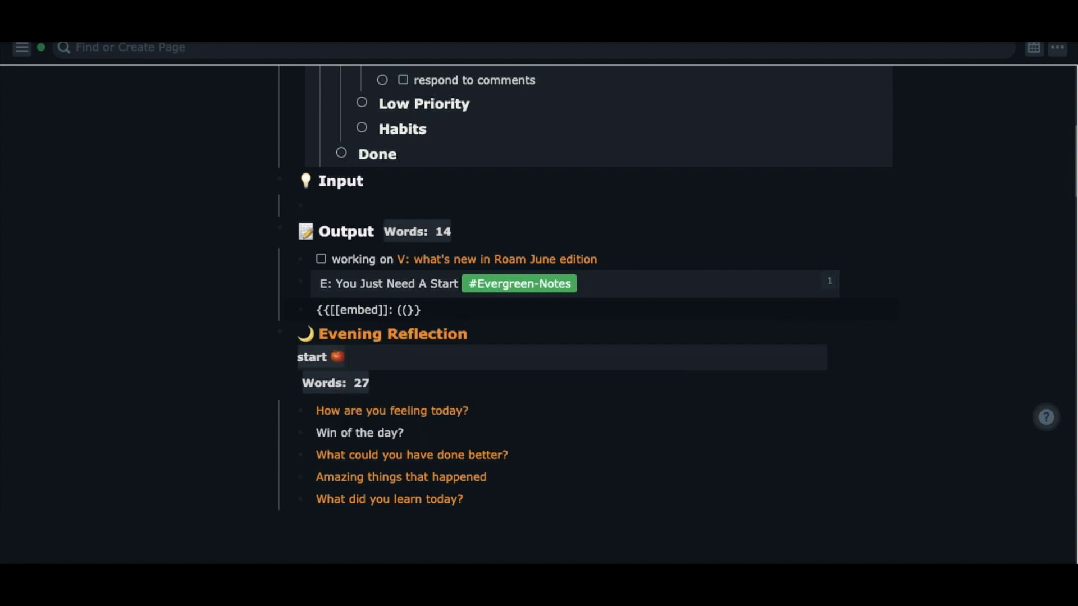
type("[[")
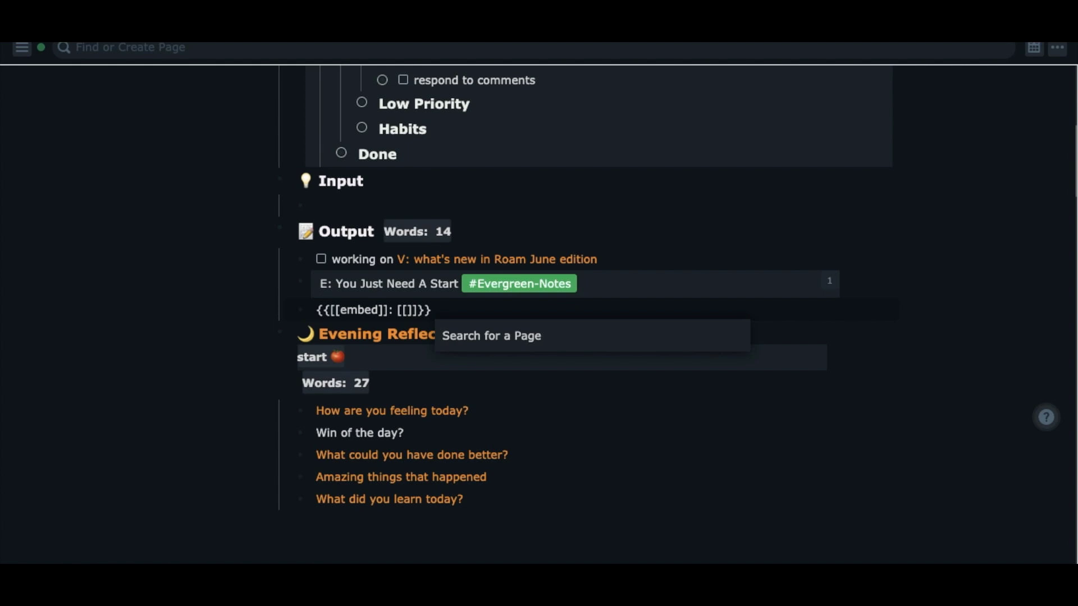
type("e: dif")
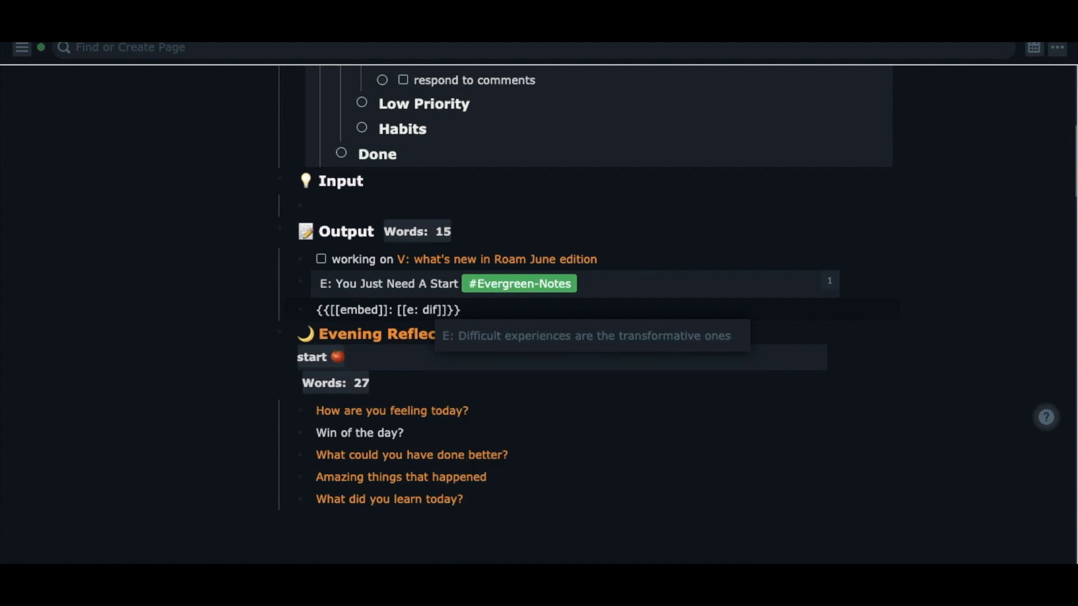
key("Return")
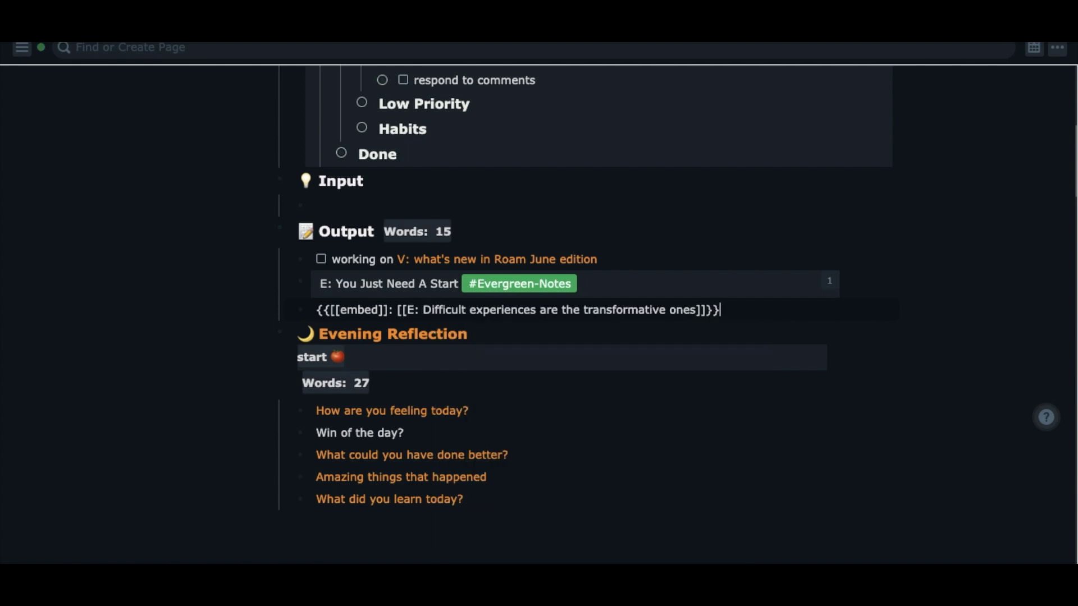
key("Return")
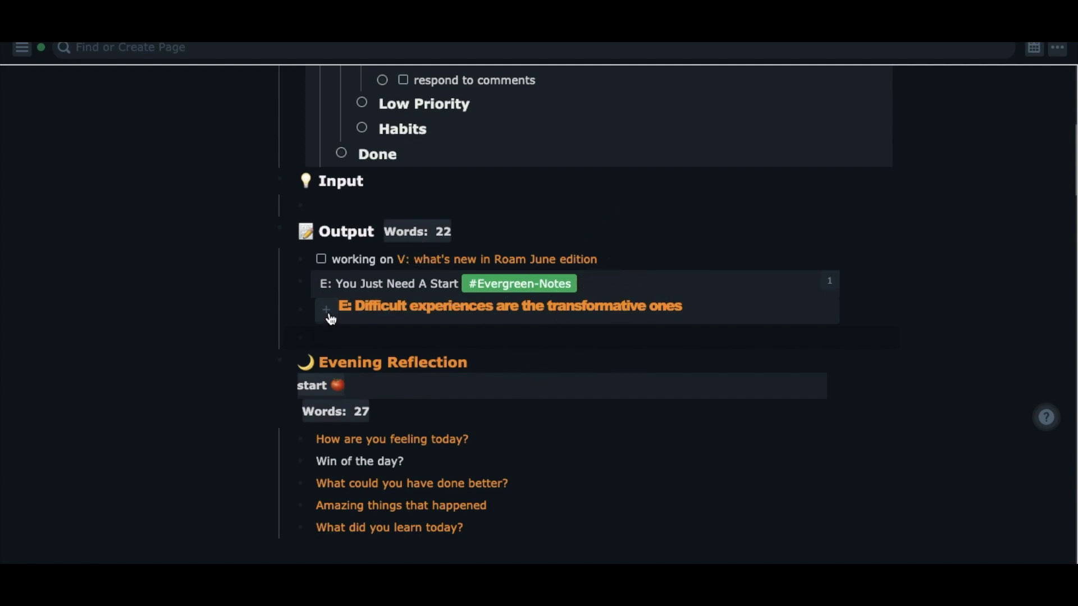
left_click(328, 314)
scroll(500, 366, "down", 3)
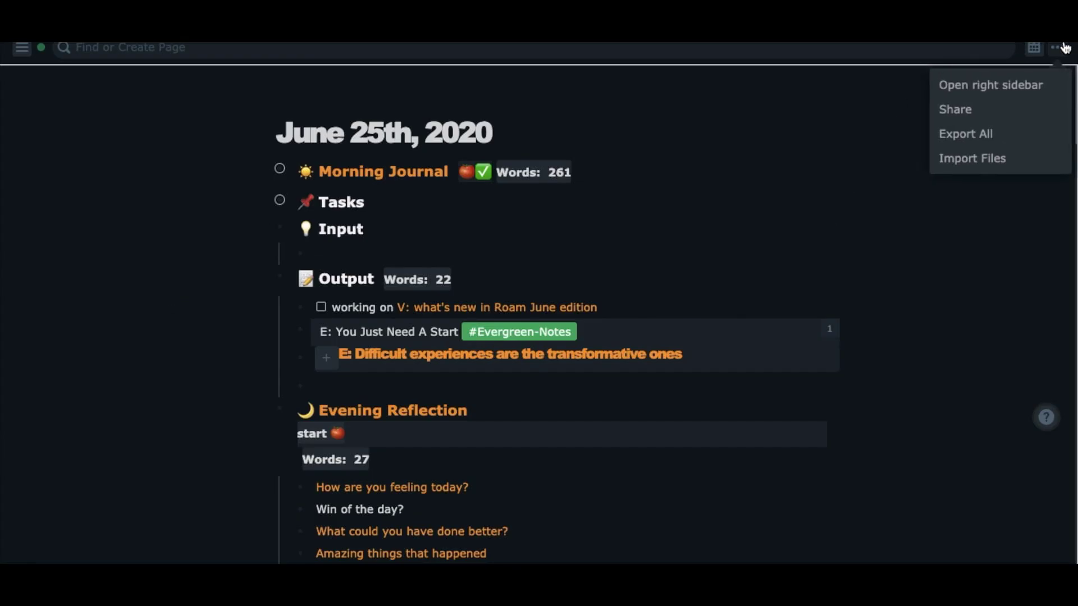
- Choose Export All from the page's ••• menu
left_click(1022, 137)
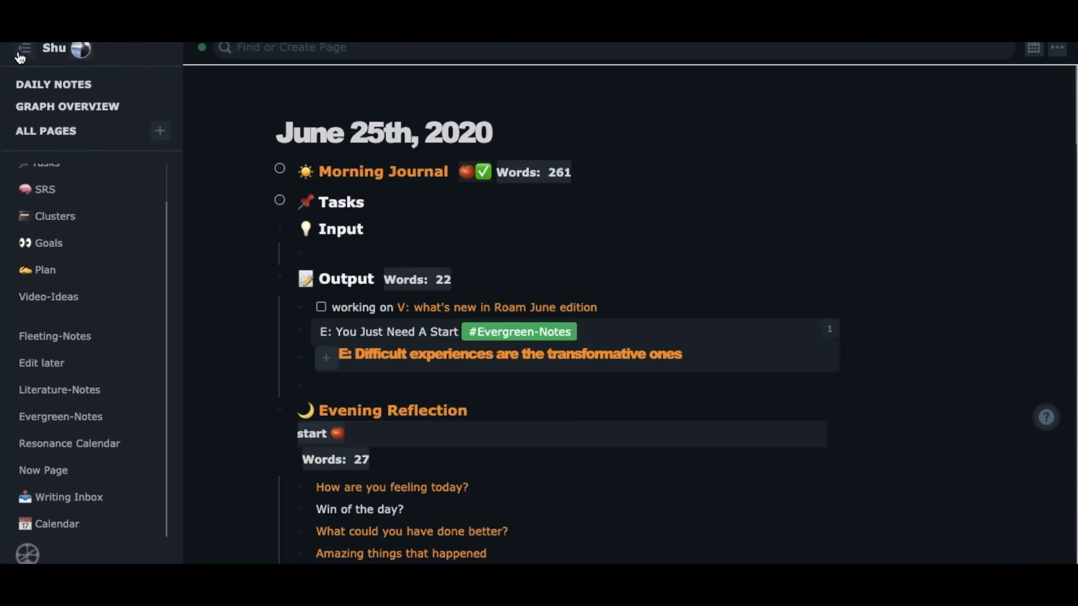
- Tick 'E: You Just Need A Start' and 'V: what's new in Roam June edition' in All Pages
left_click(127, 132)
left_click(235, 173)
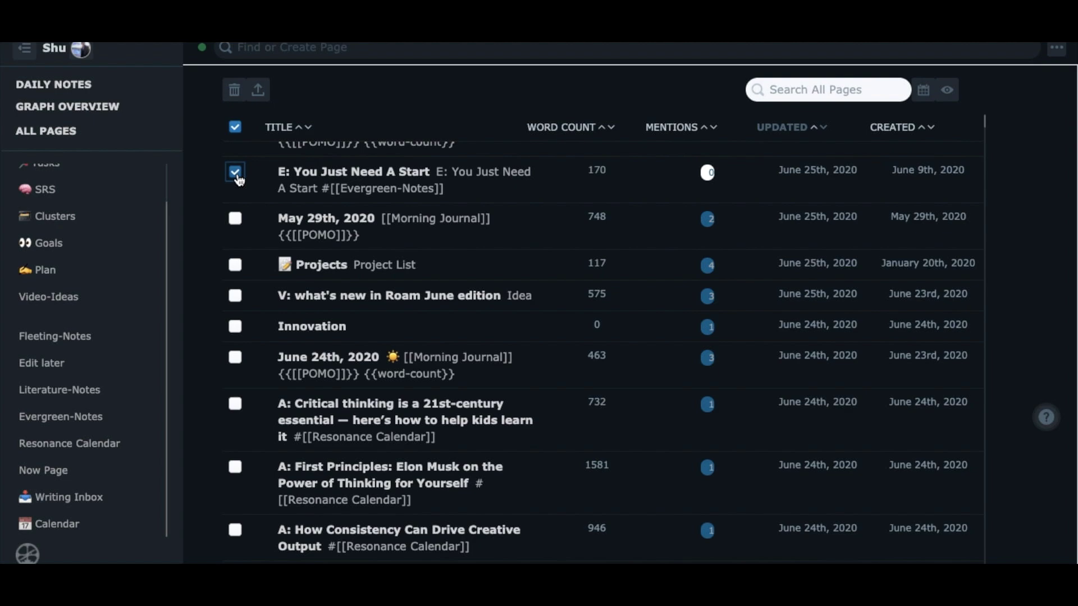
left_click(234, 297)
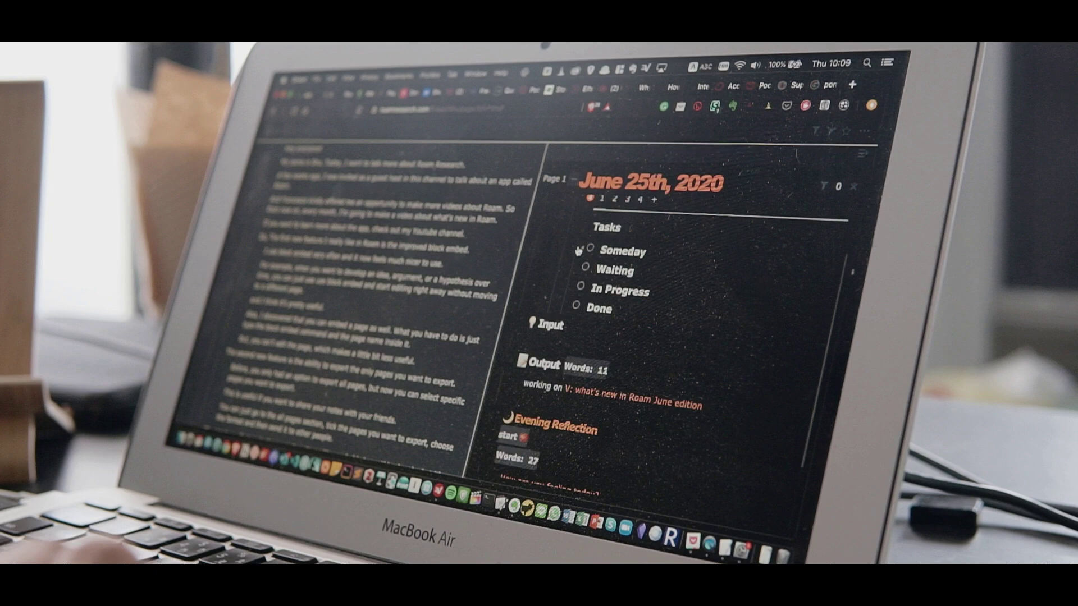
scroll(578, 250, "down", 3)
scroll(627, 332, "down", 2)
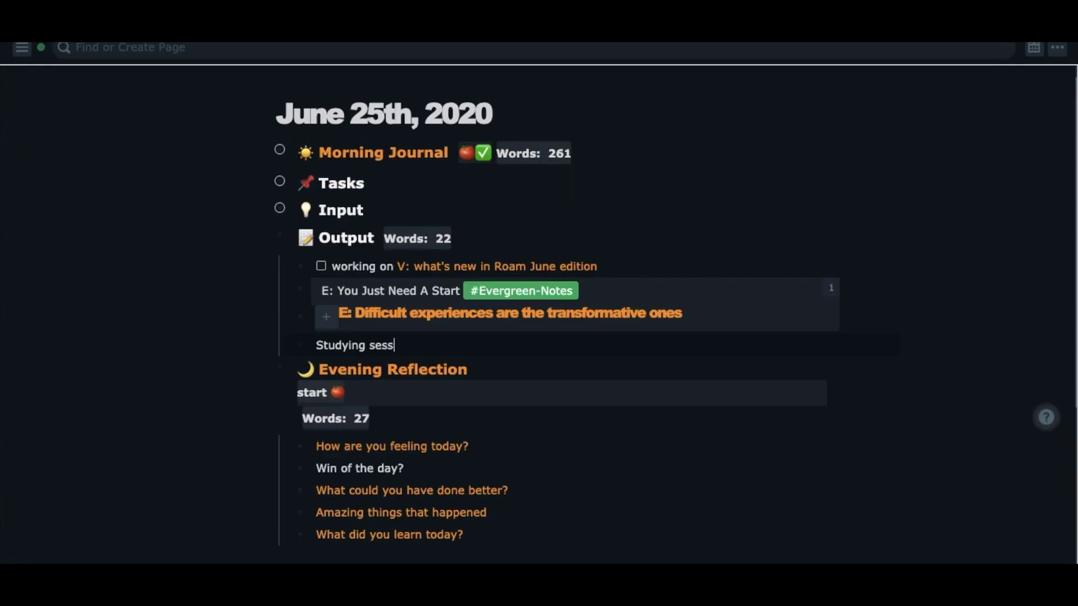
type("ion /pom")
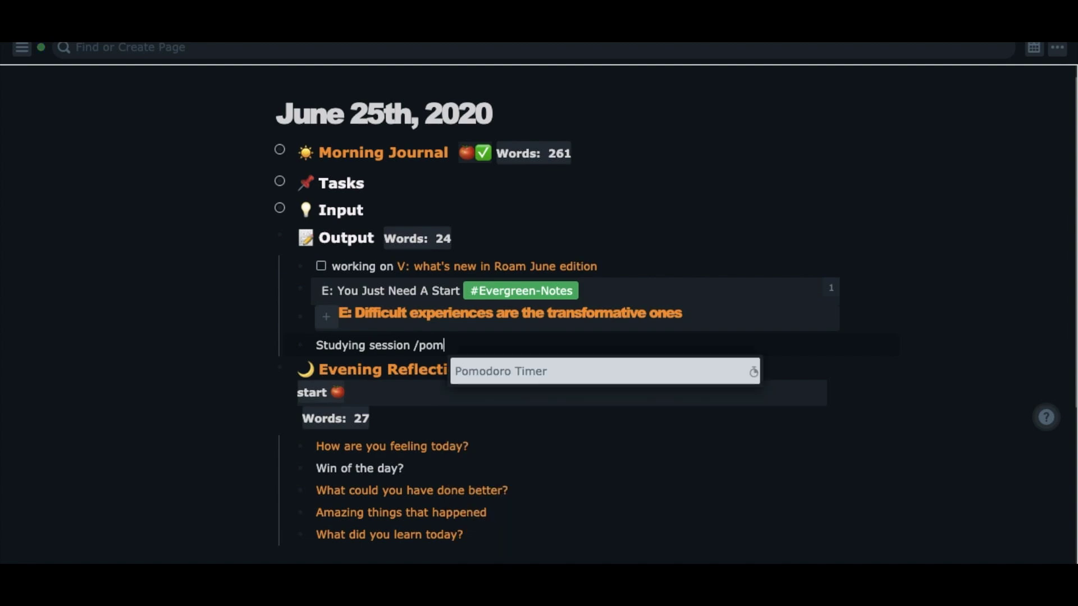
- Insert a {{[[POMO]]}} timer after 'Studying session' and start its countdown
key("Return")
key("Return")
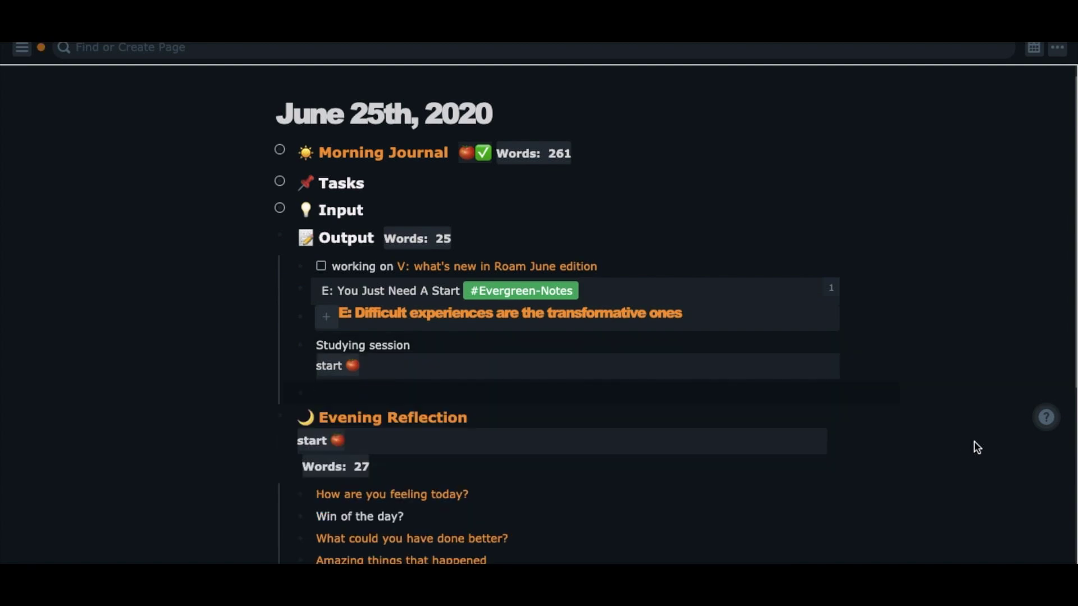
left_click(334, 368)
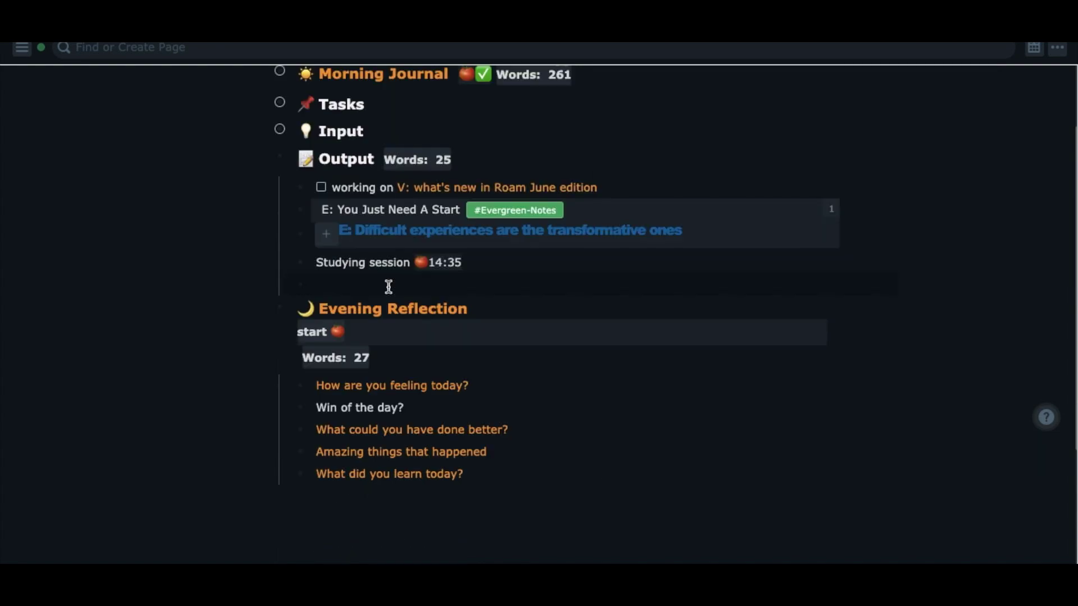
type("[roam/c]]")
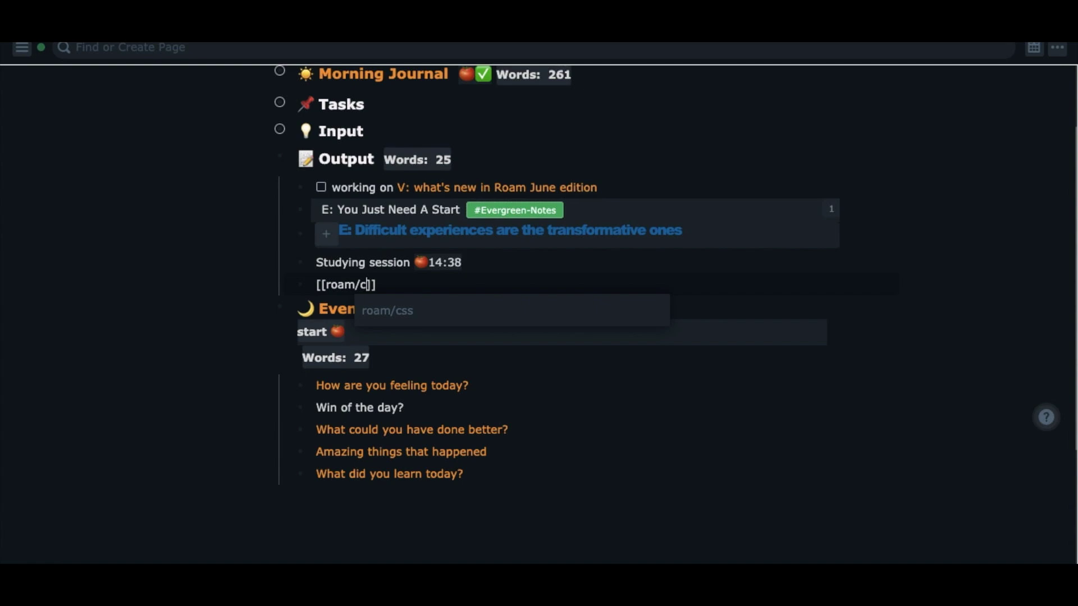
- Link and visit the roam/css page, then bring up the Roam help database with its page list
key("Return")
key("Return")
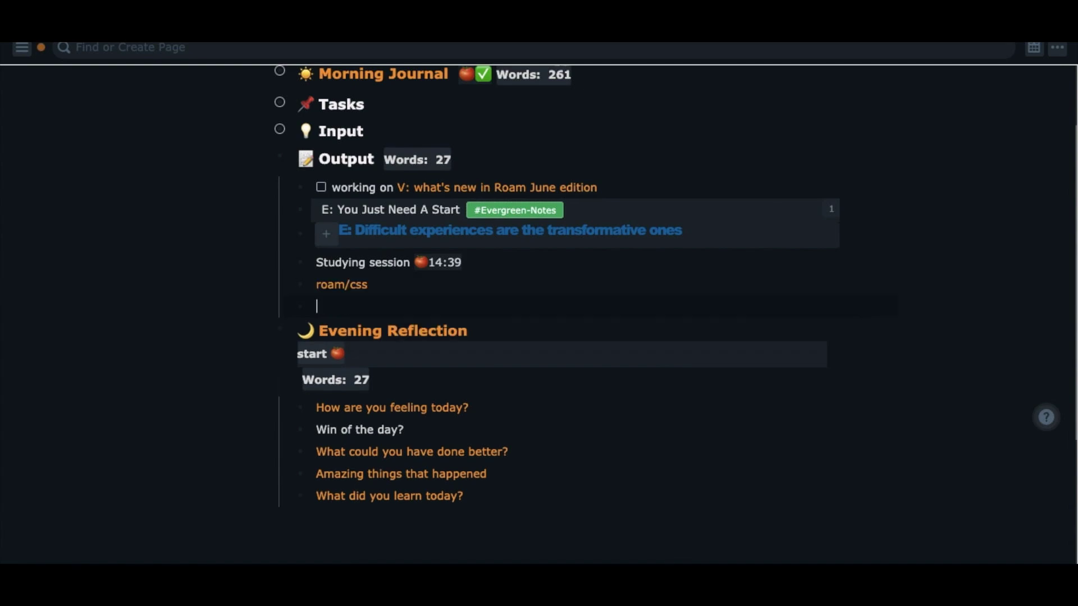
left_click(332, 285)
left_click(1044, 418)
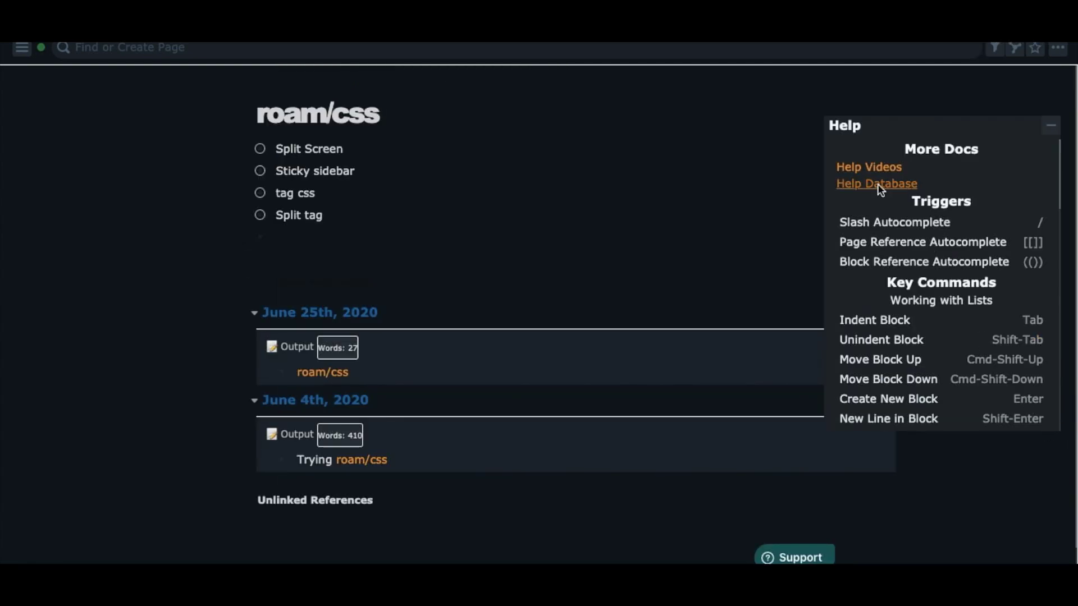
left_click(877, 183)
left_click(22, 48)
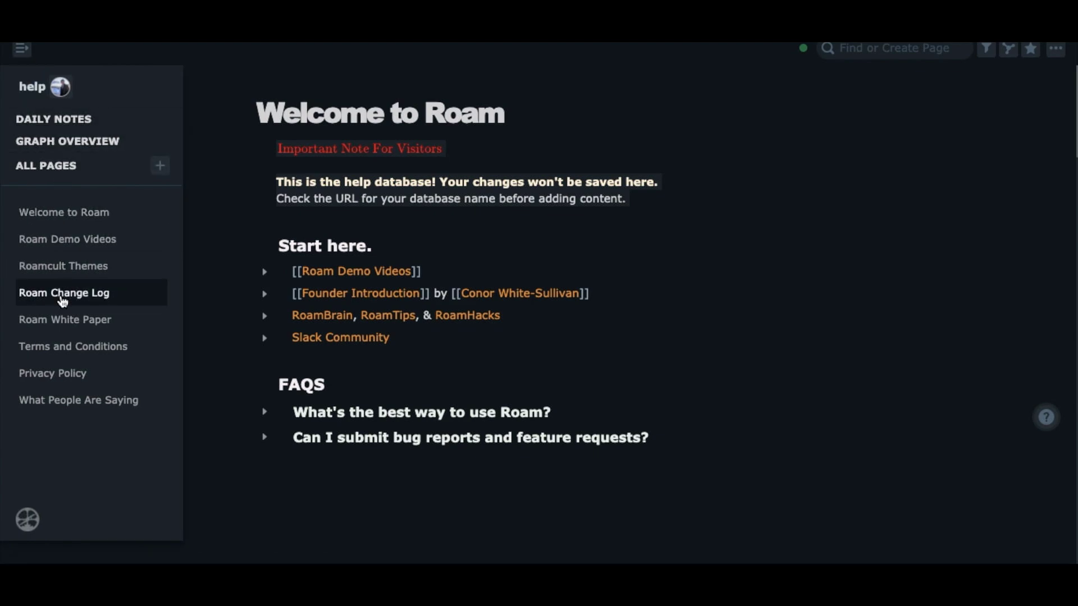
- On Roamcult Themes show the Nested Links theme and select all of its CSS code
left_click(76, 273)
left_click(268, 262)
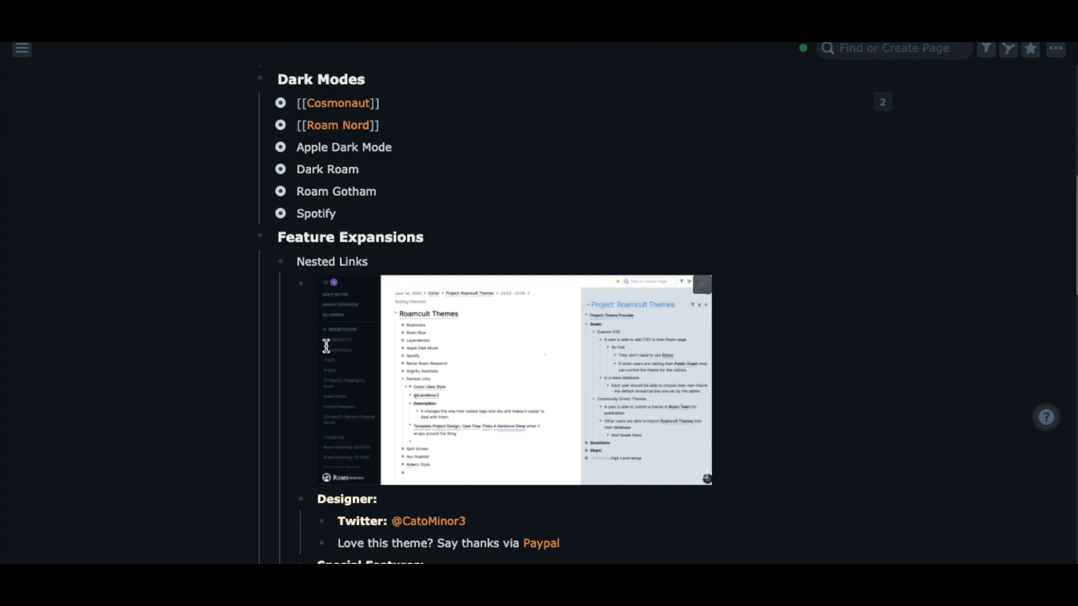
scroll(326, 345, "down", 3)
scroll(243, 405, "down", 3)
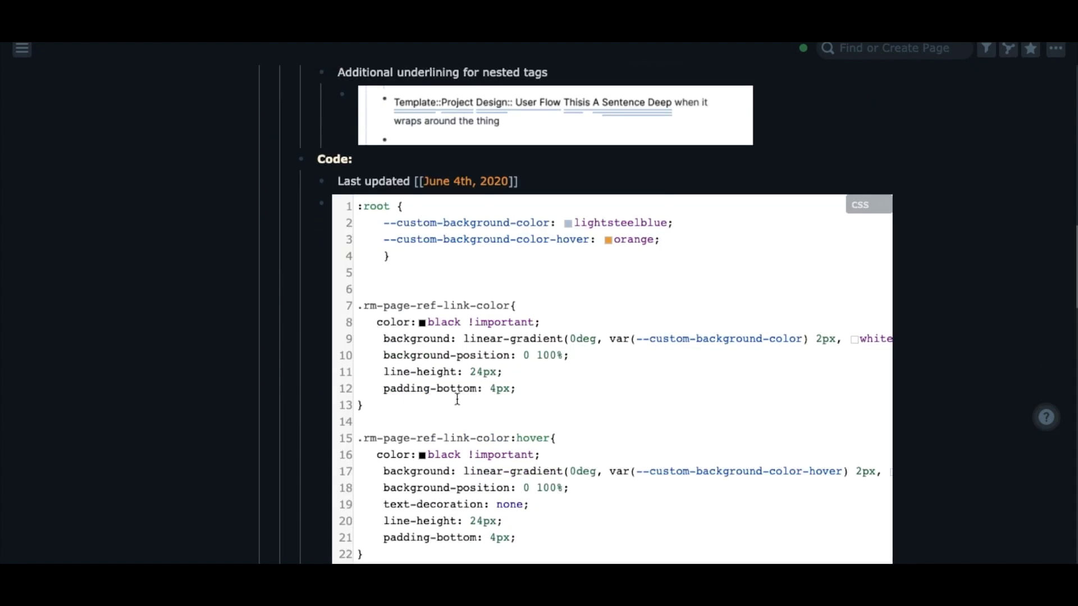
left_click(656, 392)
key("ctrl+a")
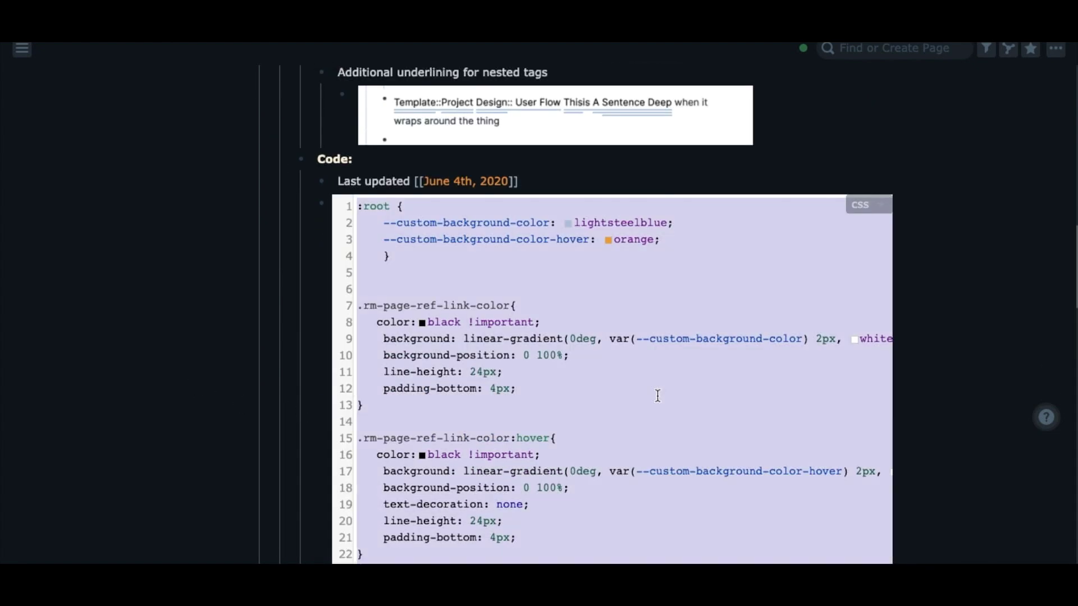
type("Nested links")
- Nest a code block under Nested links, paste the theme CSS into it and set its language
key("Return")
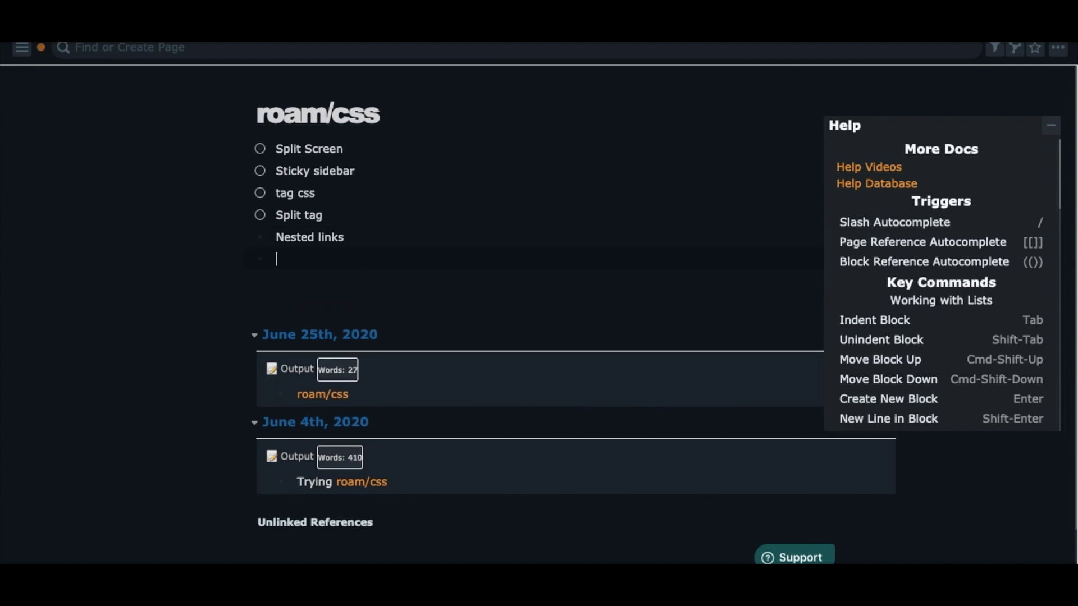
key("Tab")
type("/co")
key("Down")
key("Return")
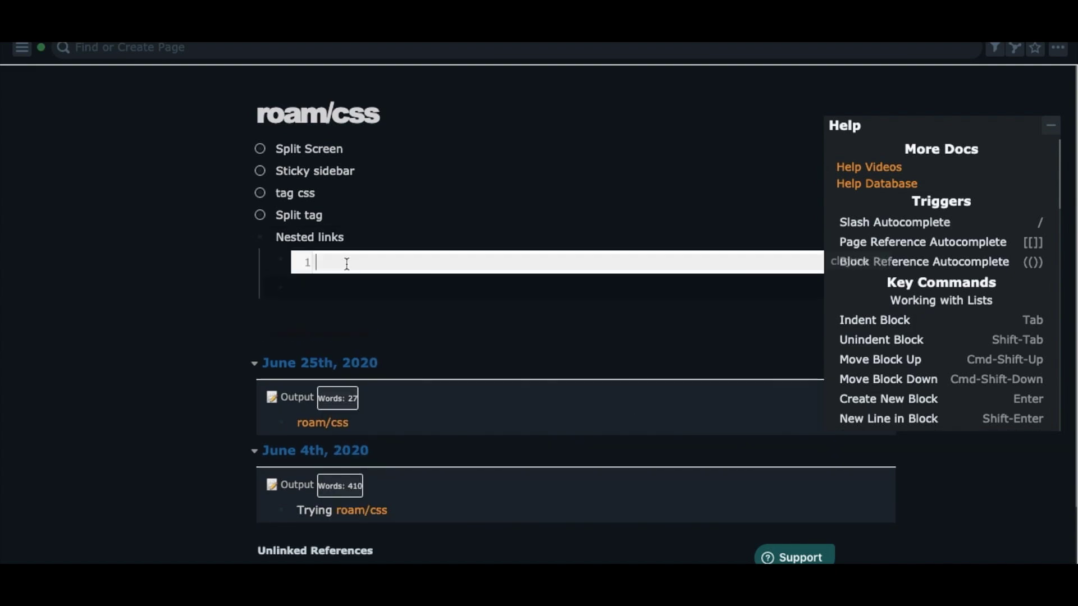
key("ctrl+v")
scroll(192, 295, "up", 5)
scroll(188, 294, "up", 5)
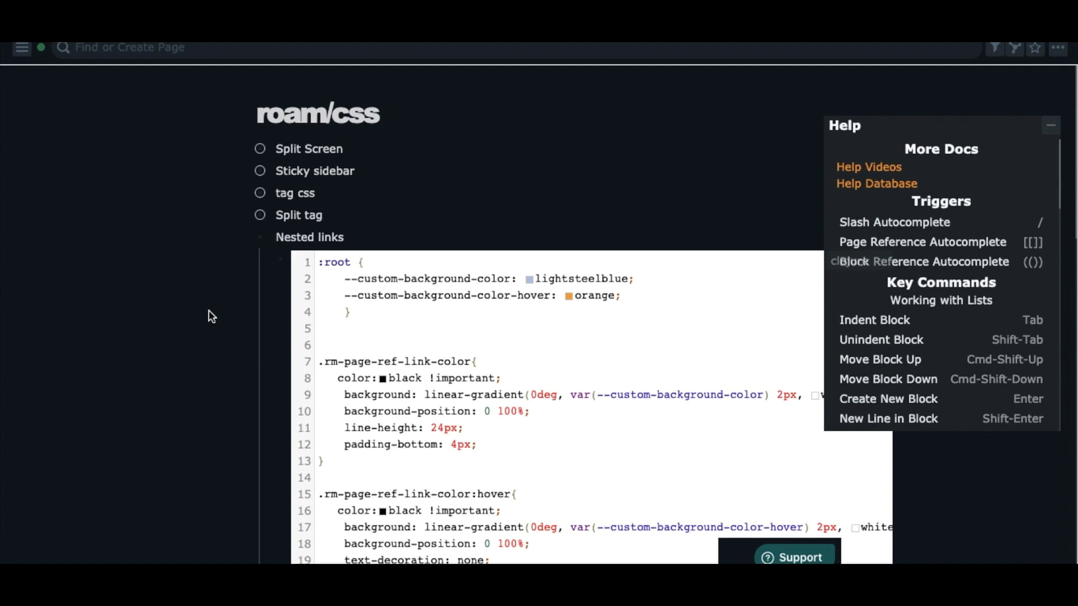
left_click(1051, 126)
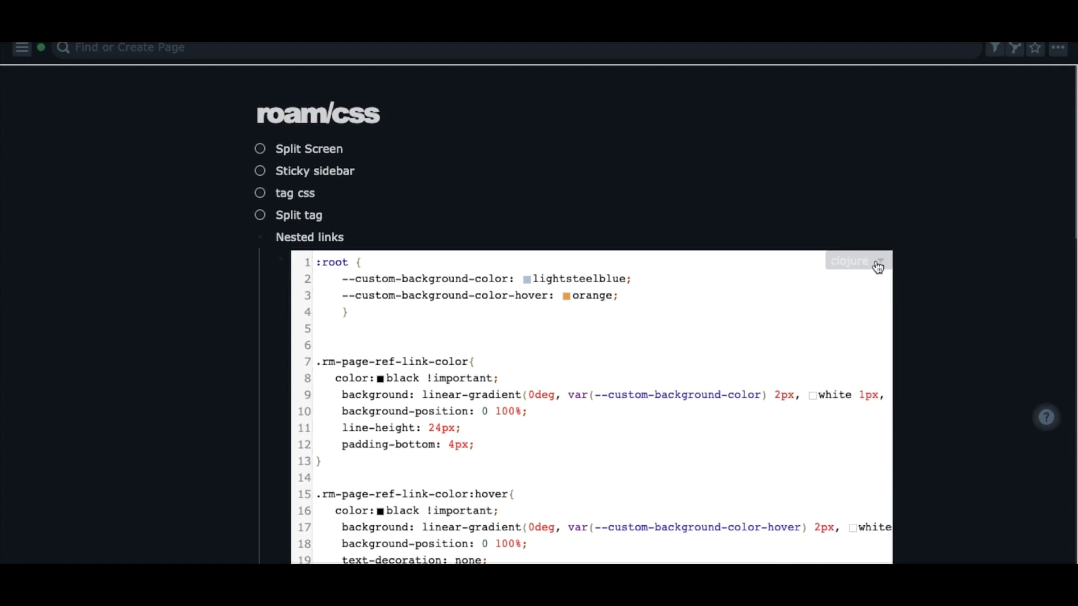
left_click(883, 263)
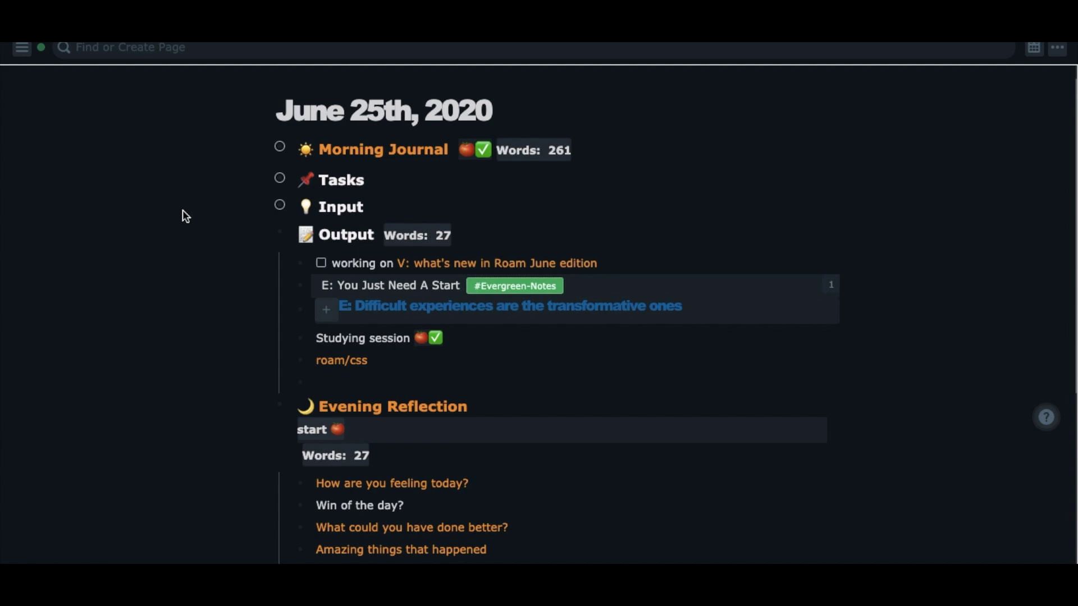
- Switch to the workspace graph for a 'hi!!!' note, then switch back to the main hosted graph
left_click(20, 55)
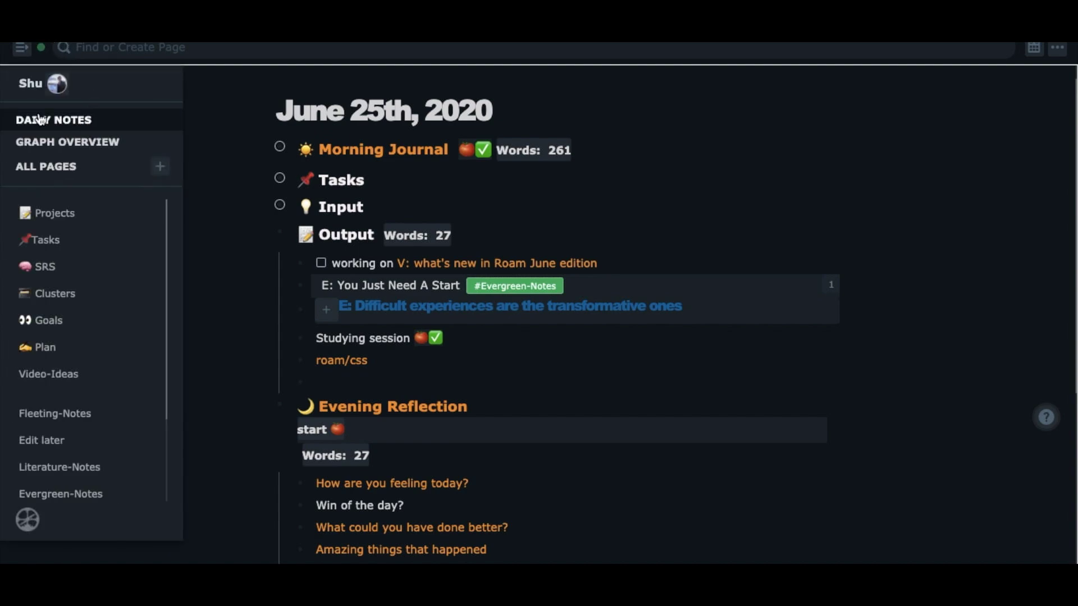
left_click(32, 85)
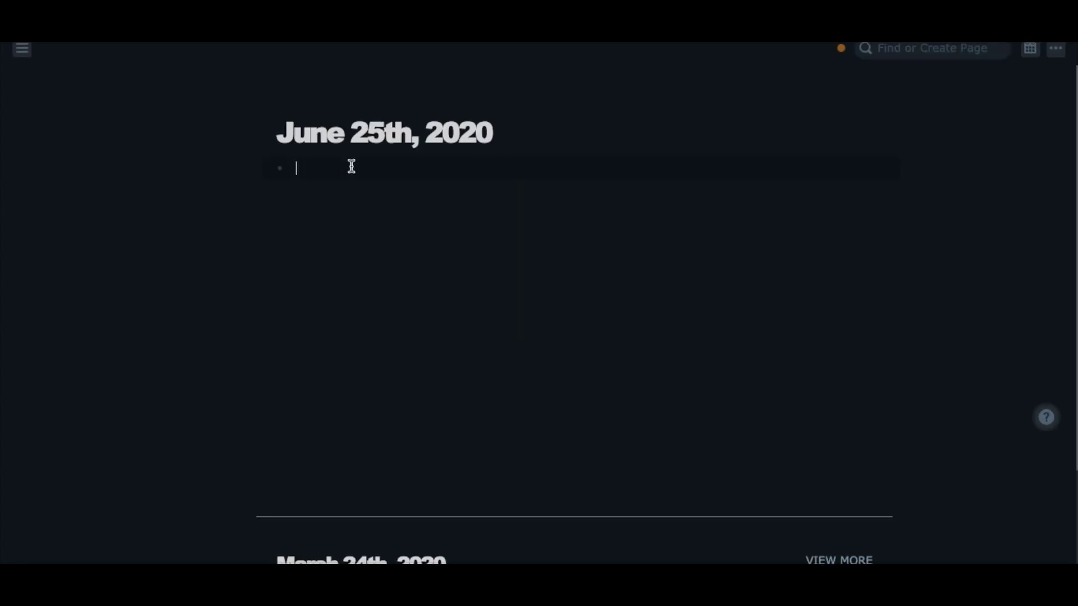
type("hi!!!")
left_click(23, 47)
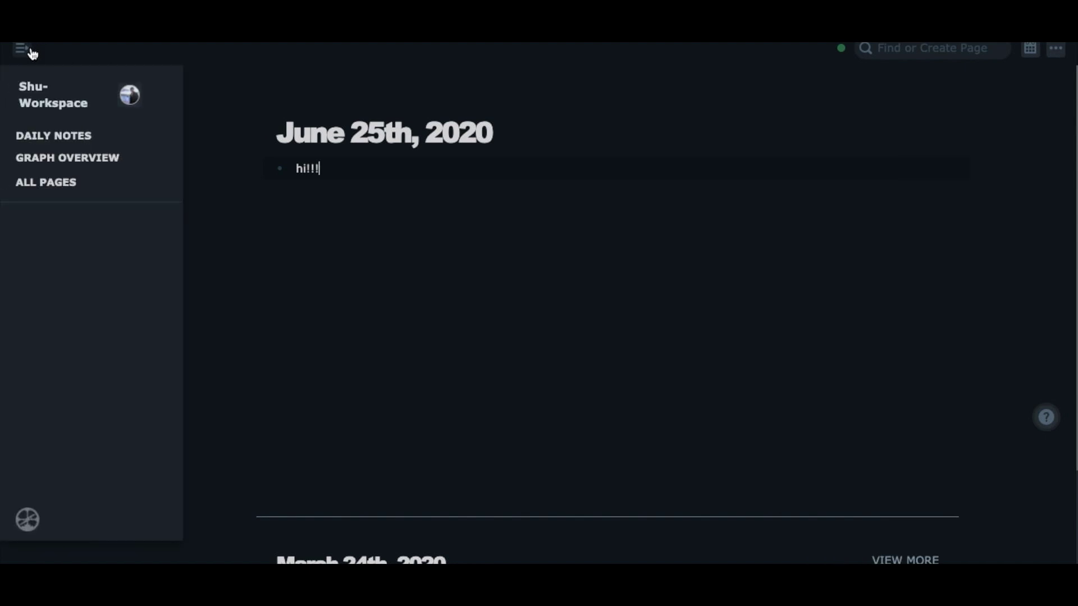
left_click(41, 101)
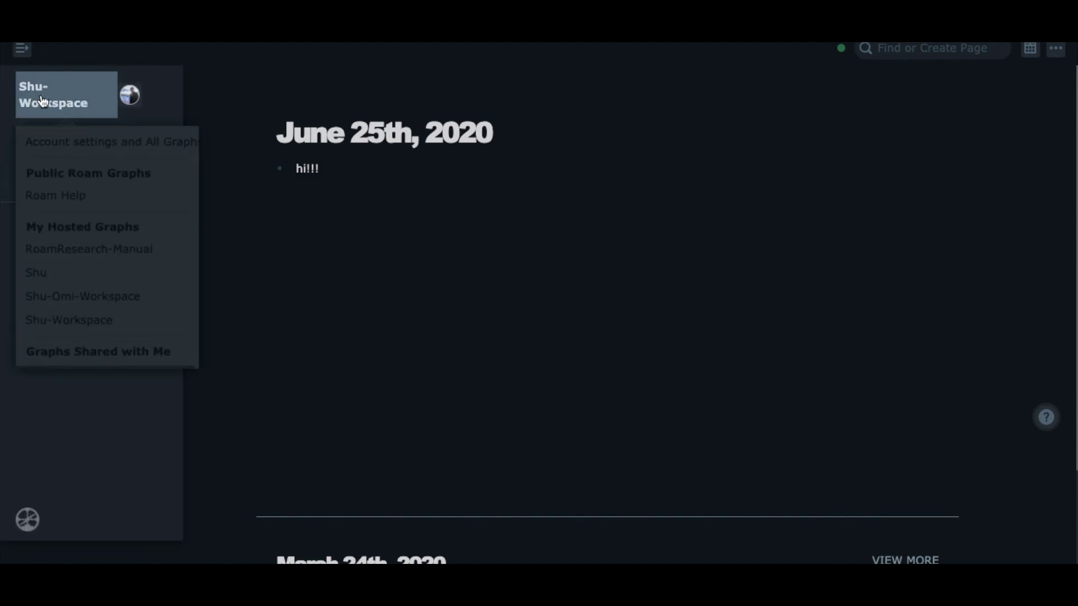
left_click(44, 274)
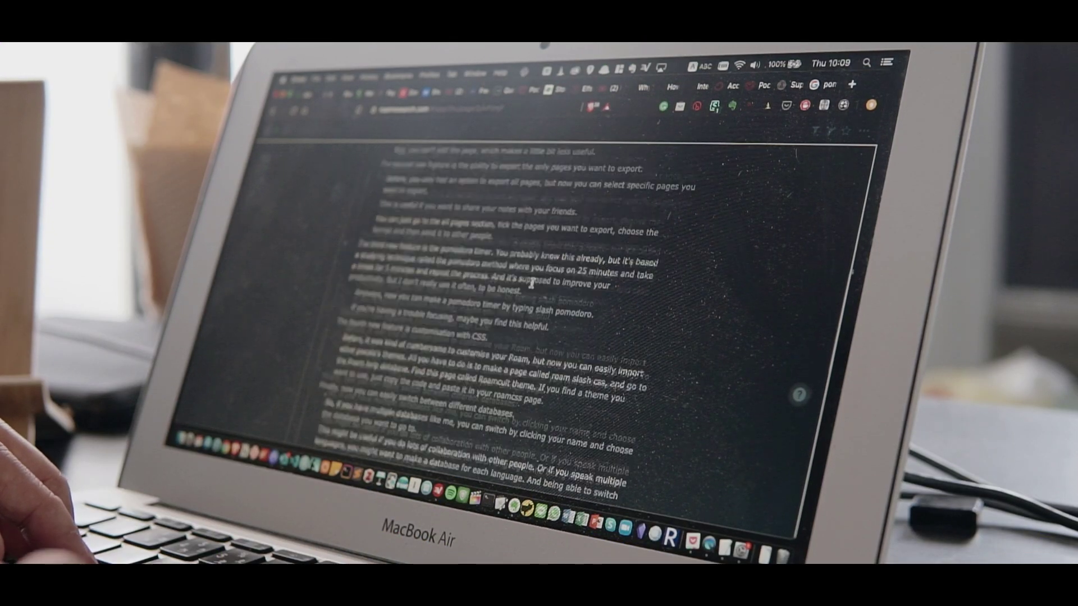
scroll(531, 284, "up", 5)
scroll(548, 295, "up", 5)
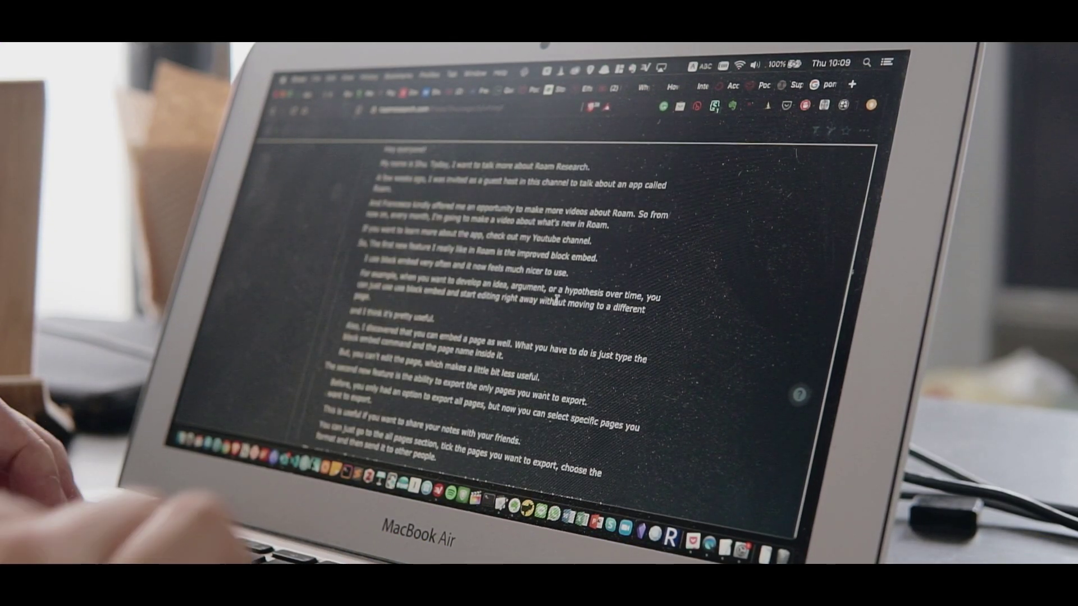
- Bring up Find or Create Page to search for pages matching 'roam'
key("super+u")
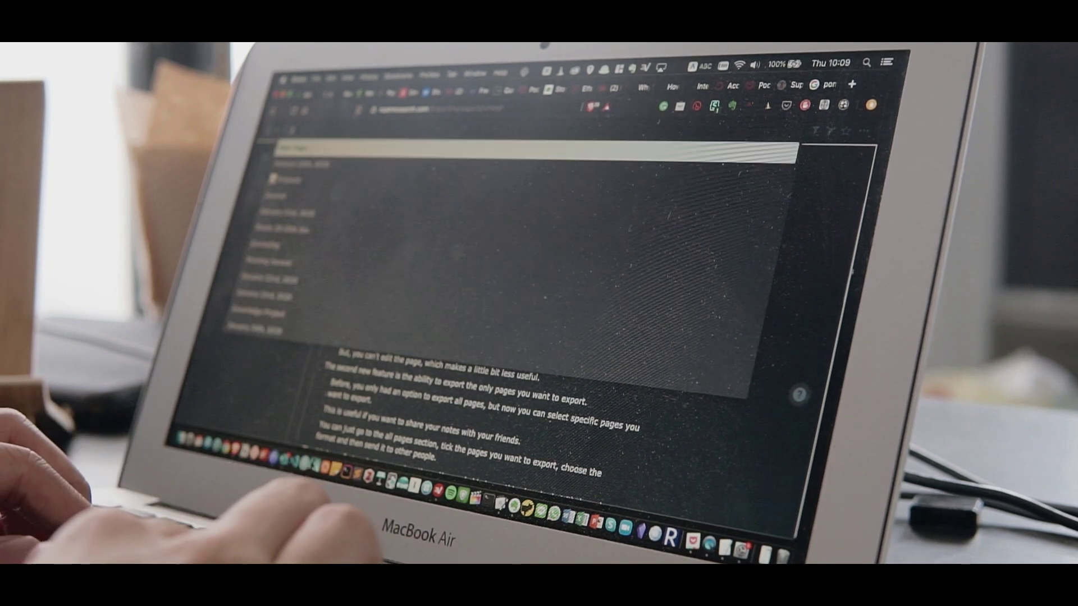
type("roam")
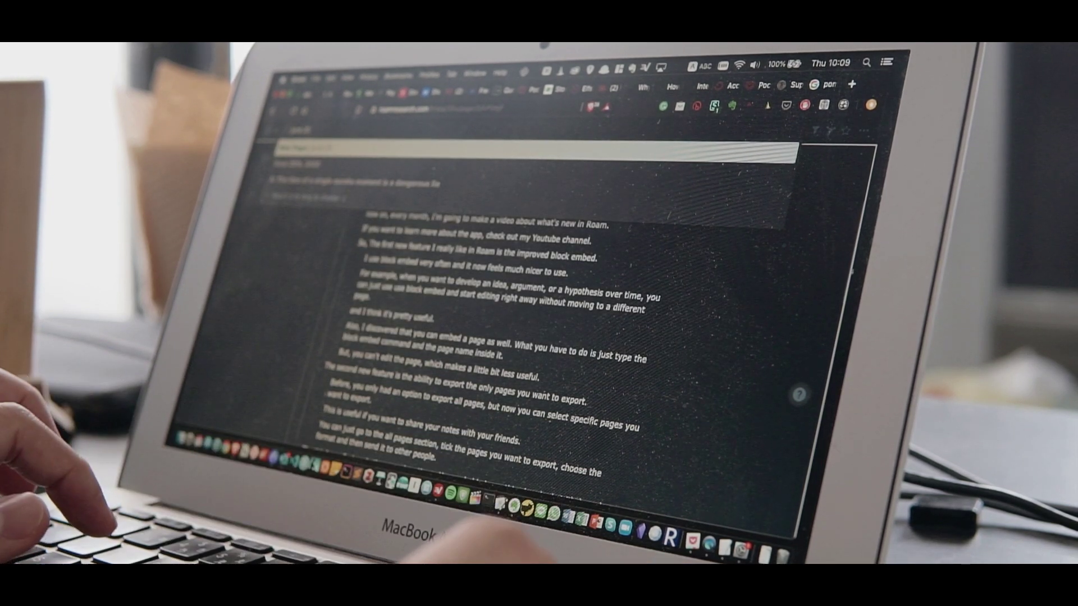